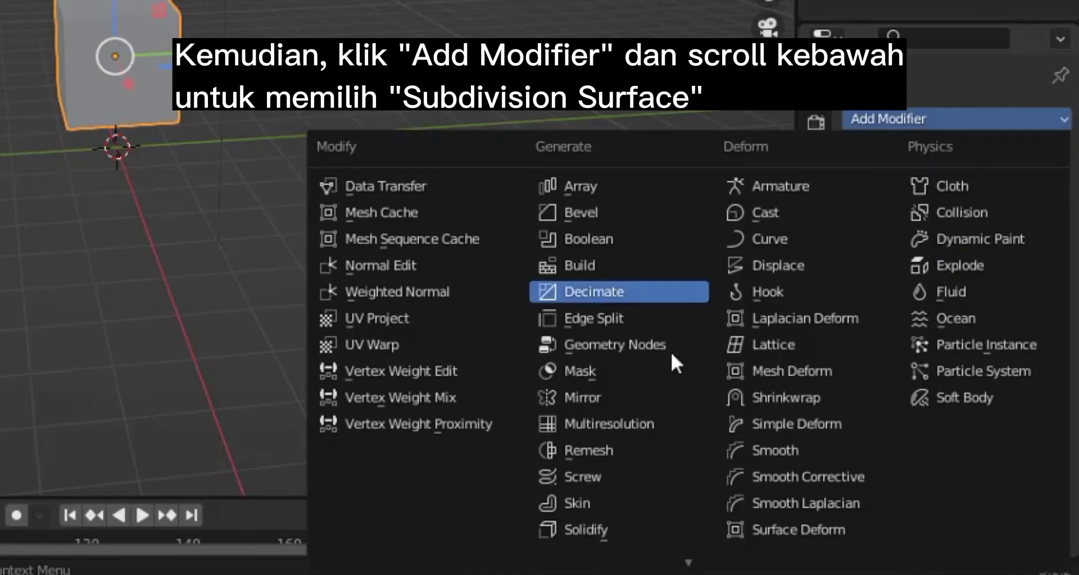
Add a Subdivision Surface modifier to the cube, set its viewport levels to 5 and apply it.
{"action": "scroll", "coordinate": [674, 548], "scroll_direction": "down", "scroll_amount": 4}
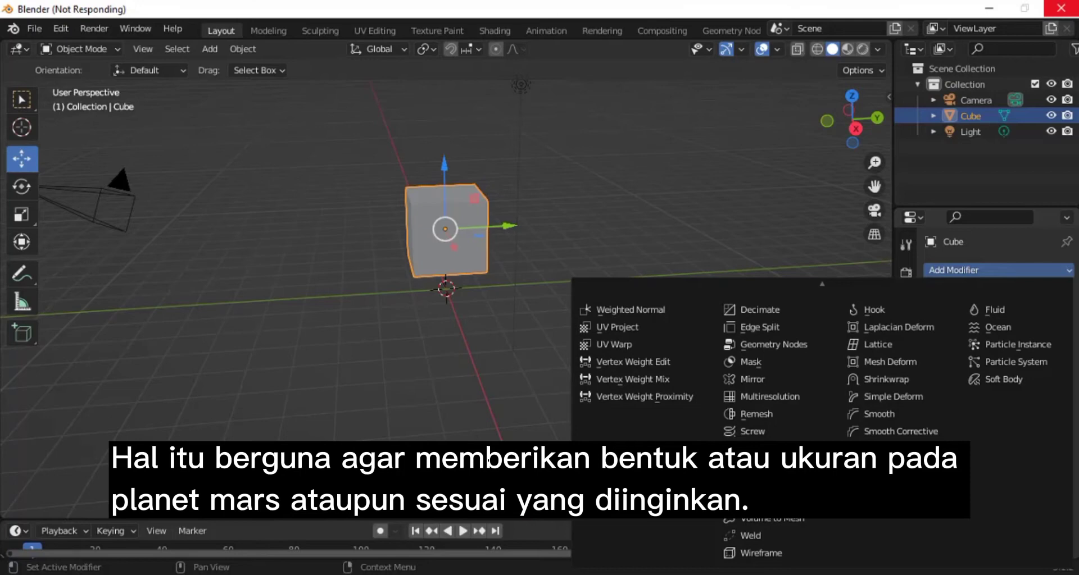
{"action": "left_click", "coordinate": [606, 440]}
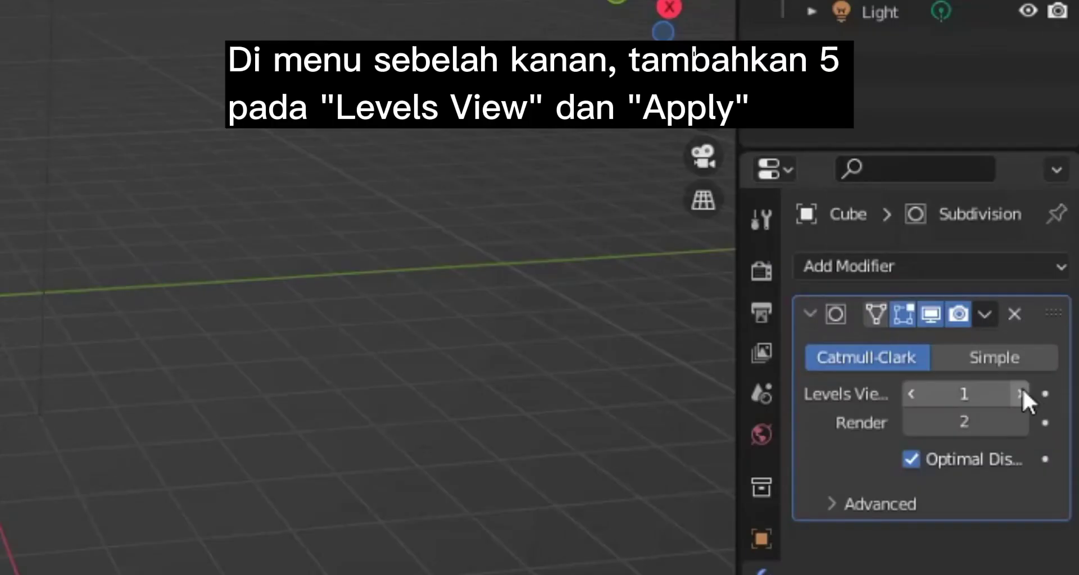
{"action": "left_click", "coordinate": [1048, 339]}
{"action": "left_click", "coordinate": [1048, 338]}
{"action": "left_click", "coordinate": [1020, 394]}
{"action": "left_click", "coordinate": [1020, 394]}
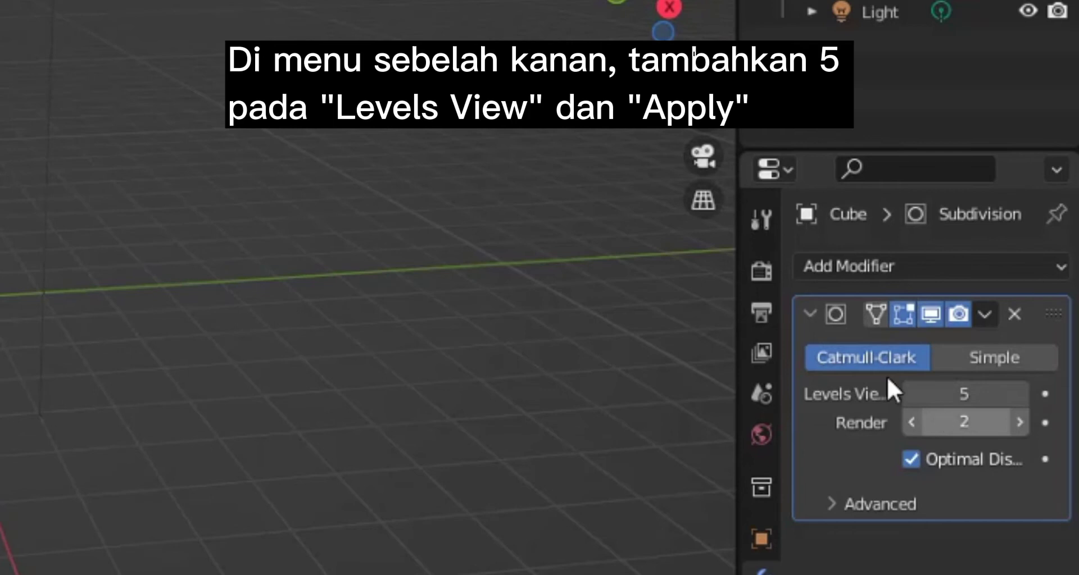
{"action": "left_click", "coordinate": [987, 312]}
{"action": "left_click", "coordinate": [927, 351]}
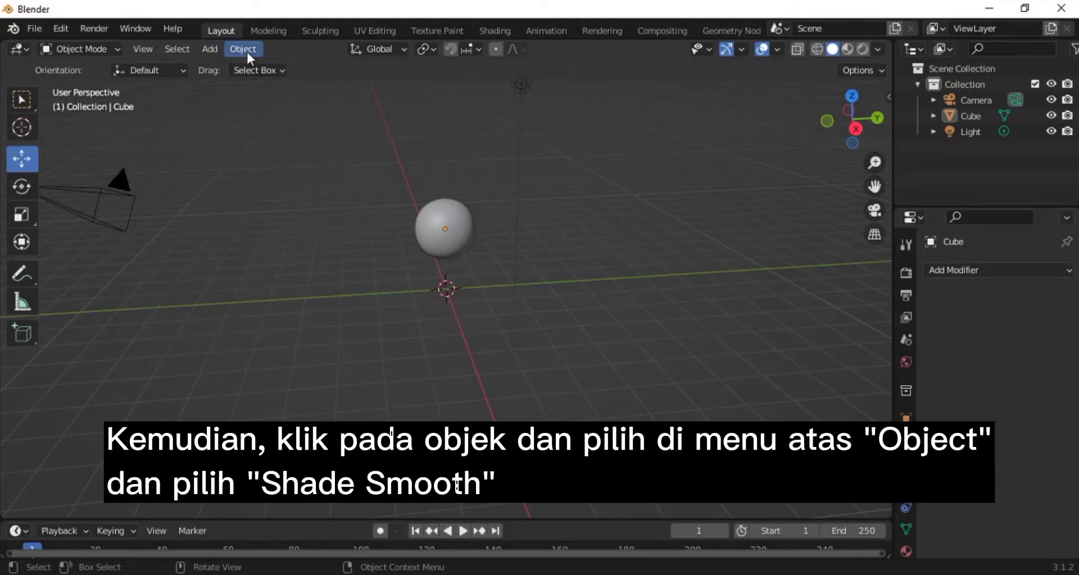
Select the rounded object and apply Shade Smooth to it.
{"action": "left_click", "coordinate": [453, 211]}
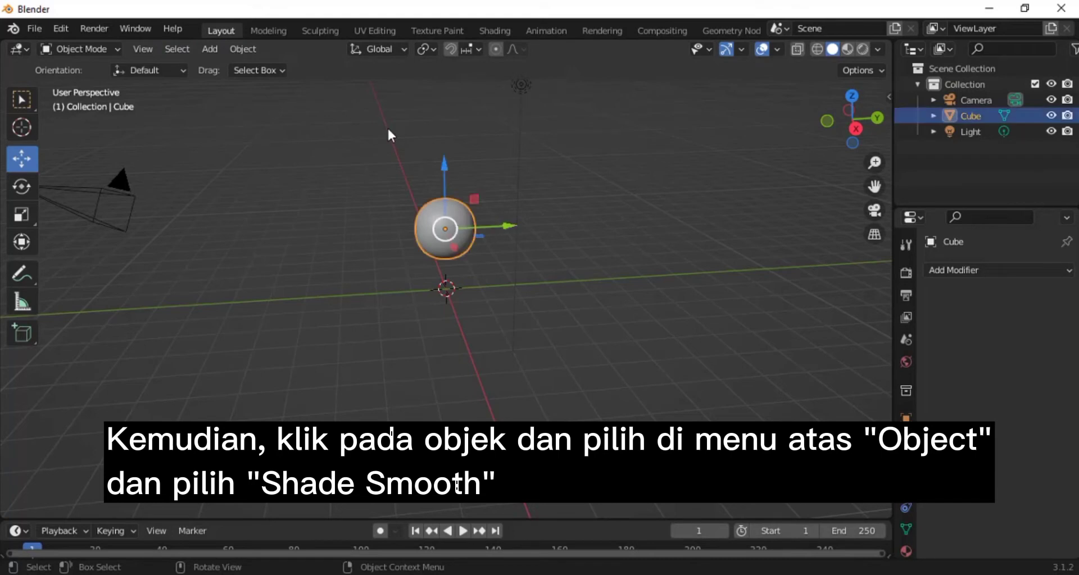
{"action": "left_click", "coordinate": [248, 49]}
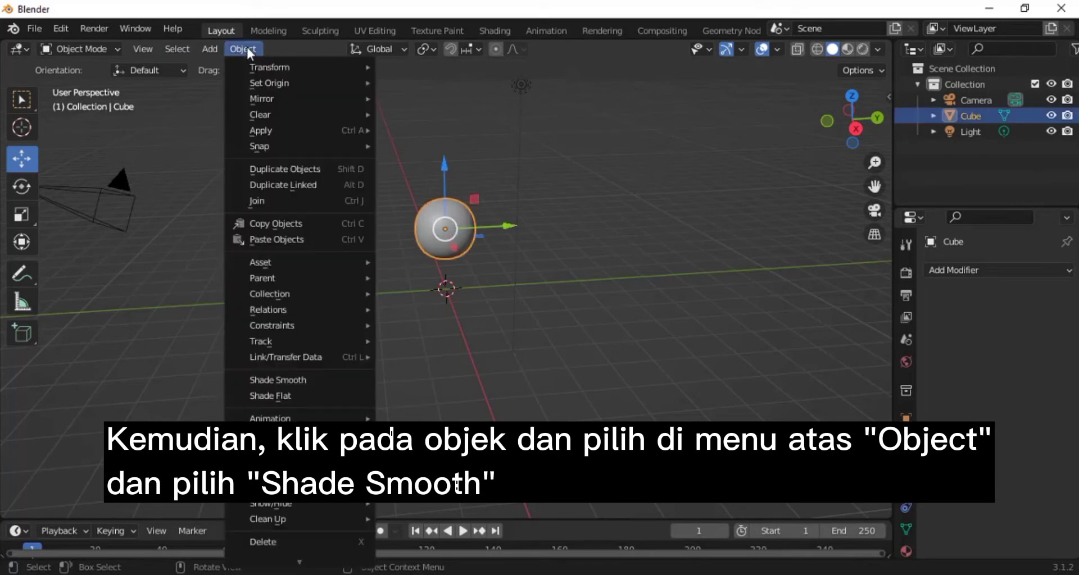
{"action": "left_click", "coordinate": [321, 380]}
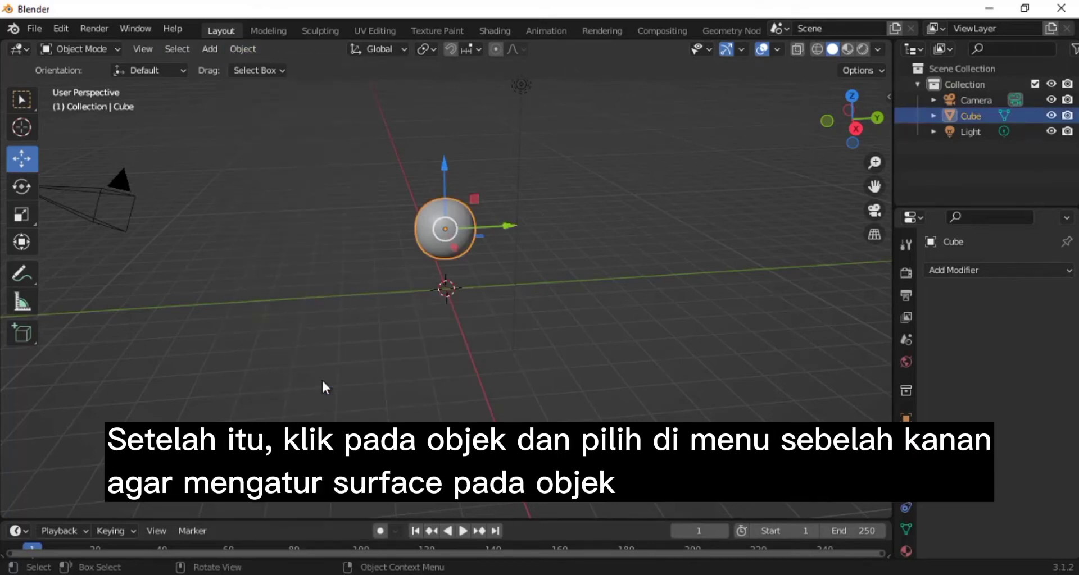
Set the base color of the object's material to an Image Texture.
{"action": "left_click", "coordinate": [906, 552]}
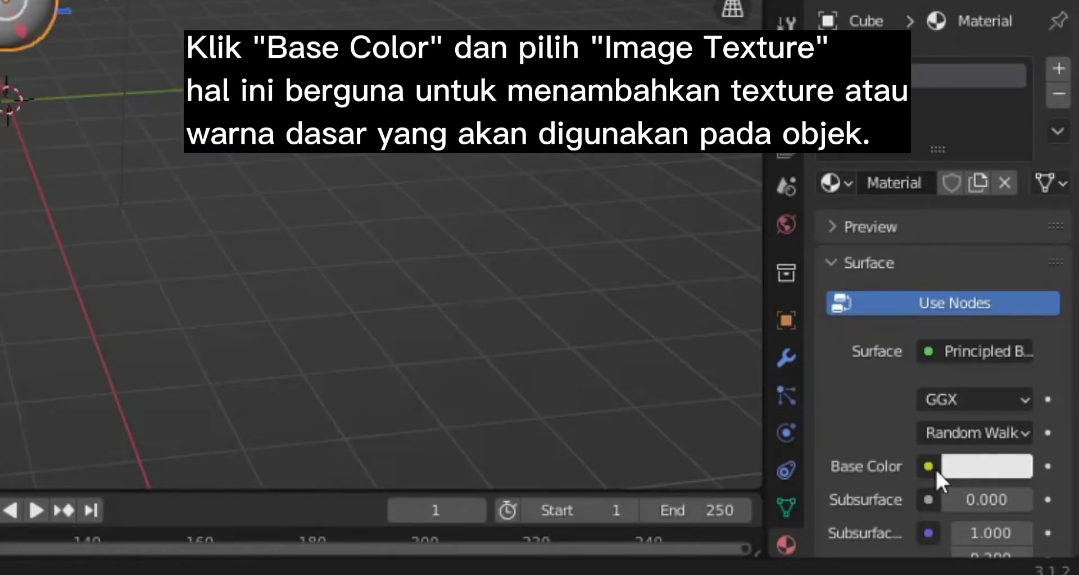
{"action": "left_click", "coordinate": [930, 467]}
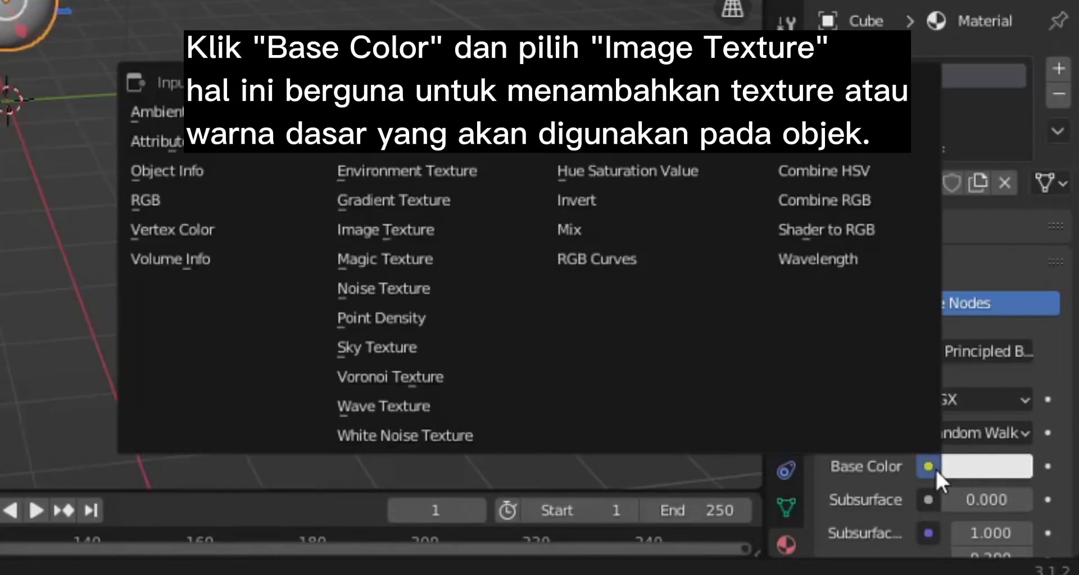
{"action": "left_click", "coordinate": [369, 232]}
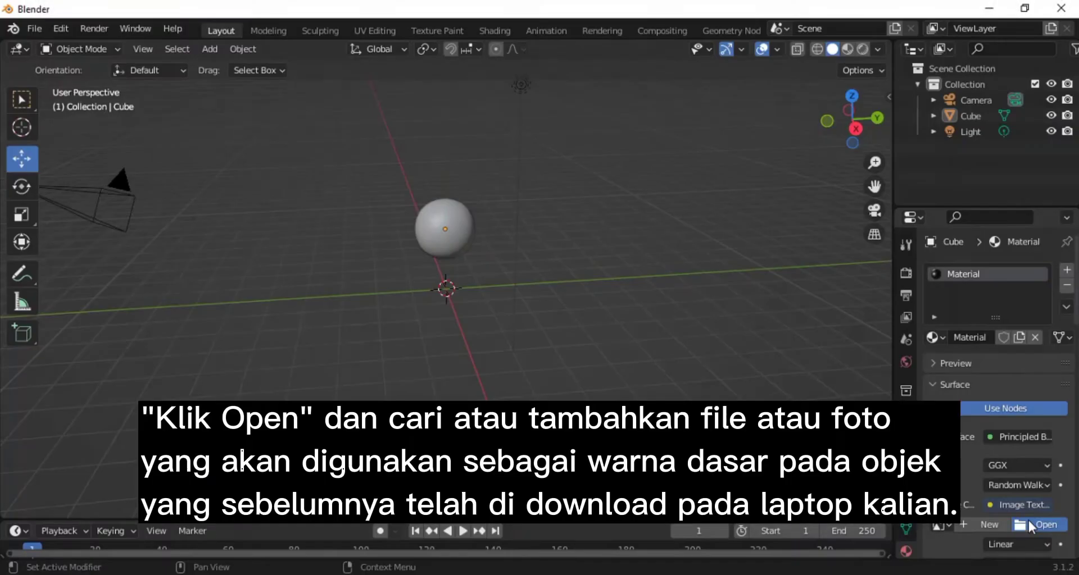
Load the Mars texture image from the Downloads folder for the base color and show the viewport in material preview.
{"action": "left_click", "coordinate": [997, 500]}
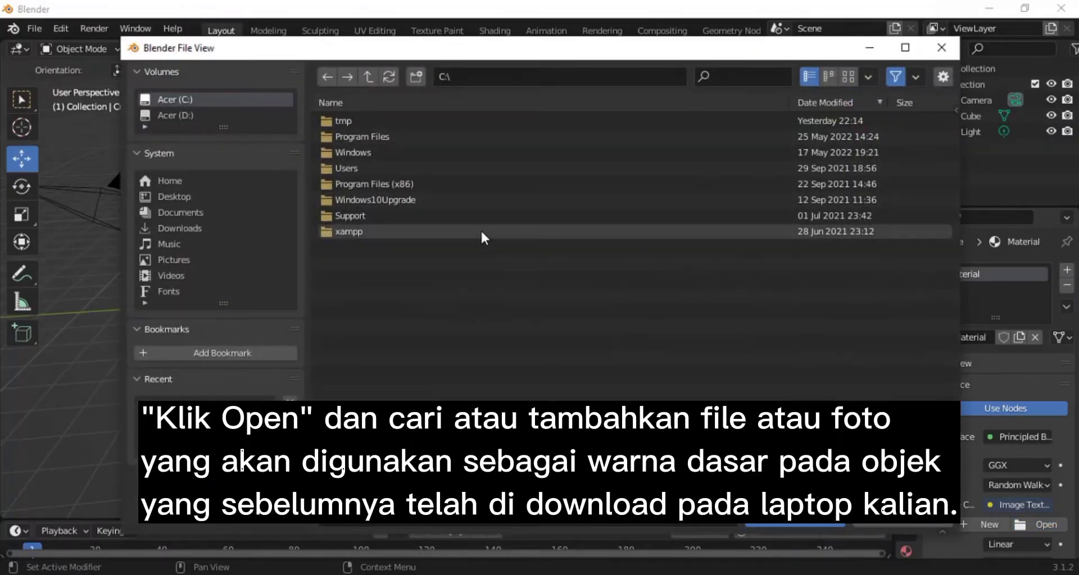
{"action": "left_click", "coordinate": [190, 226]}
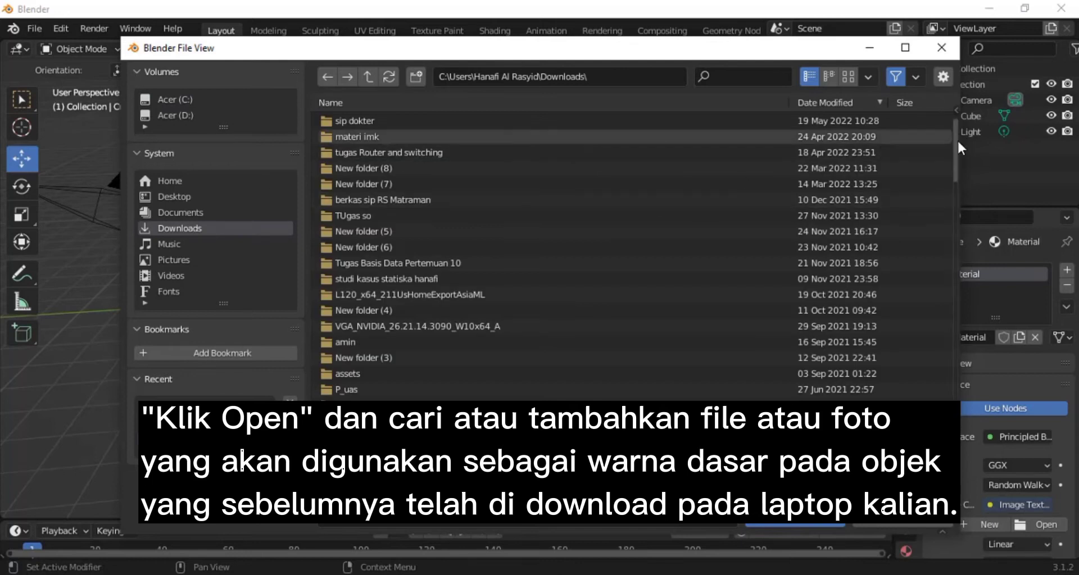
{"action": "left_click_drag", "start_coordinate": [956, 139], "coordinate": [957, 199]}
{"action": "double_click", "coordinate": [568, 140]}
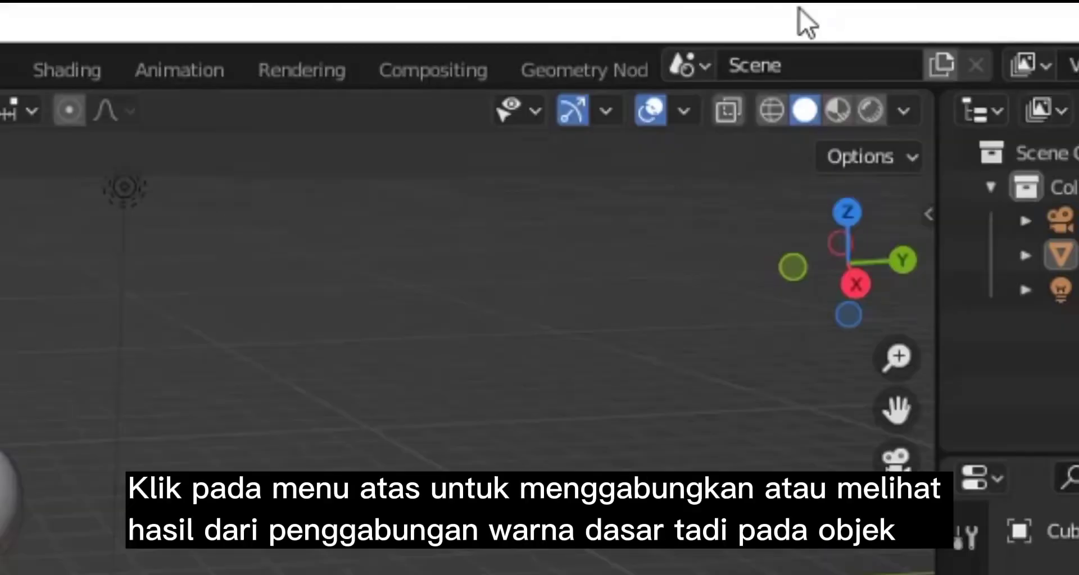
{"action": "left_click", "coordinate": [848, 49]}
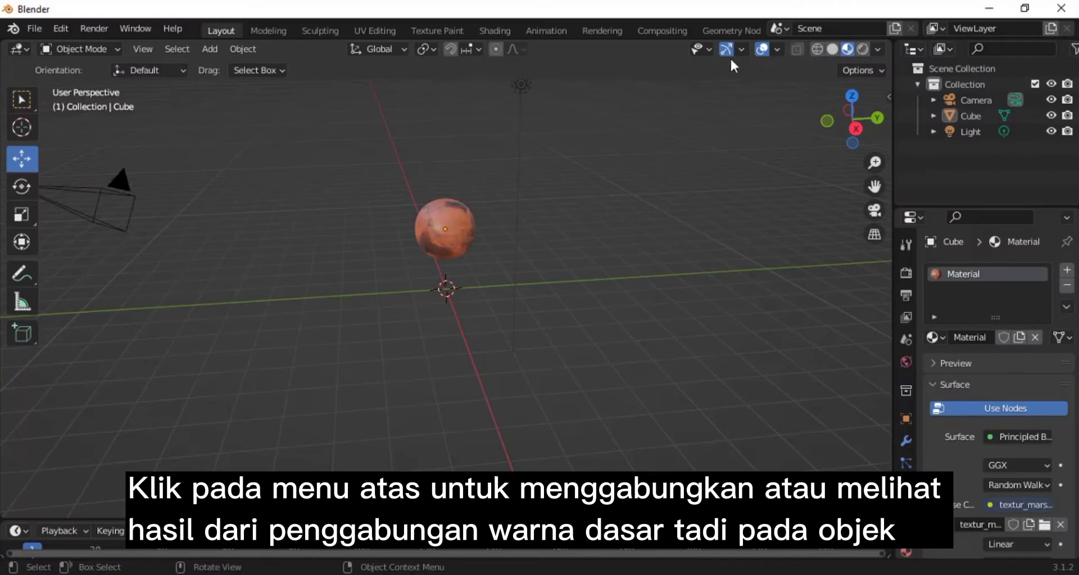
Switch the selected sphere to UV editing and unwrap its mesh with Sphere Projection.
{"action": "left_click", "coordinate": [448, 226]}
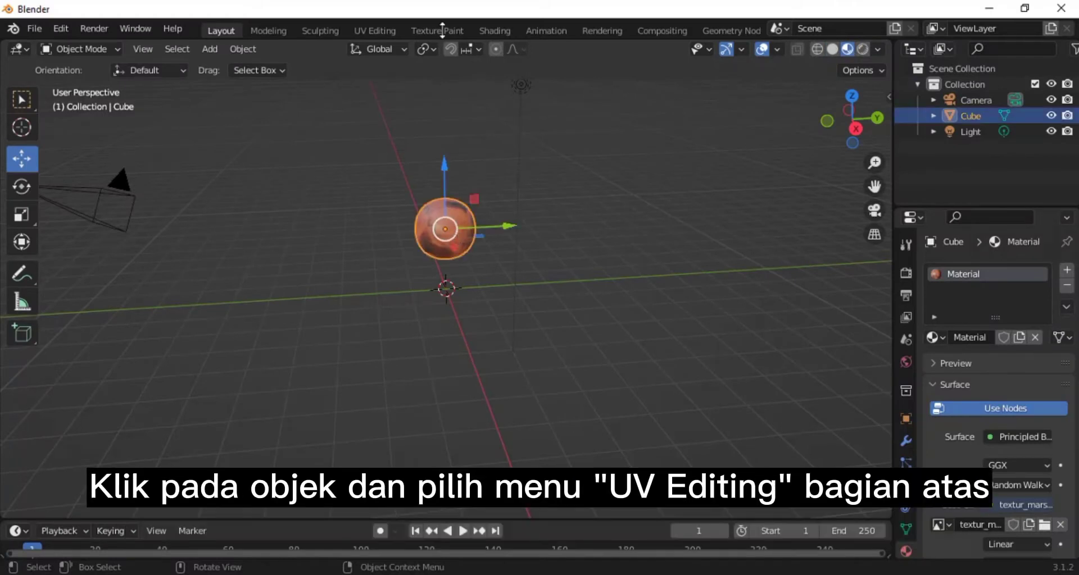
{"action": "left_click", "coordinate": [386, 31]}
{"action": "left_click_drag", "start_coordinate": [103, 201], "coordinate": [344, 394]}
{"action": "left_click", "coordinate": [872, 49]}
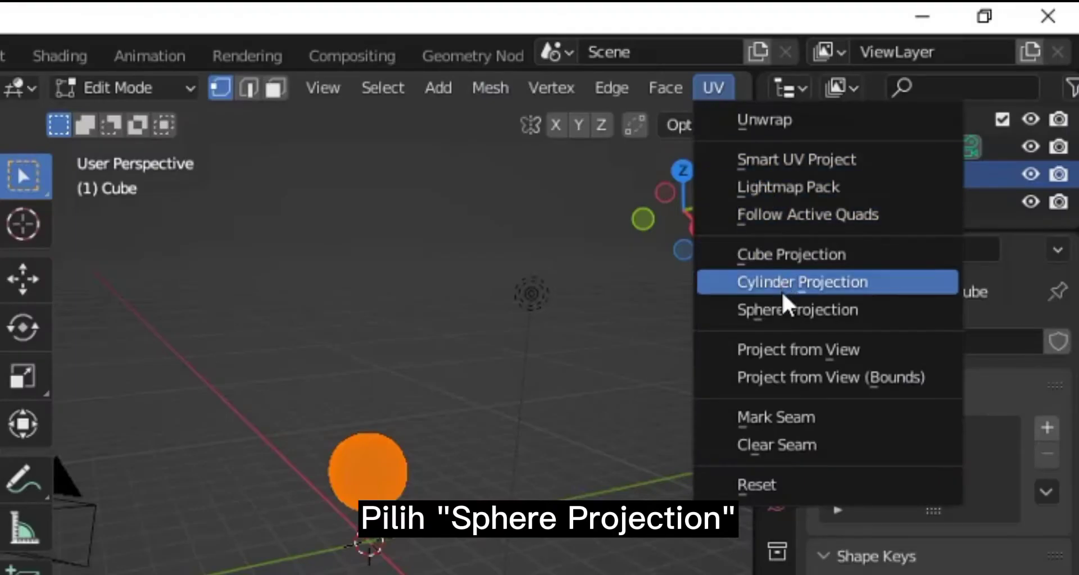
{"action": "left_click", "coordinate": [784, 309]}
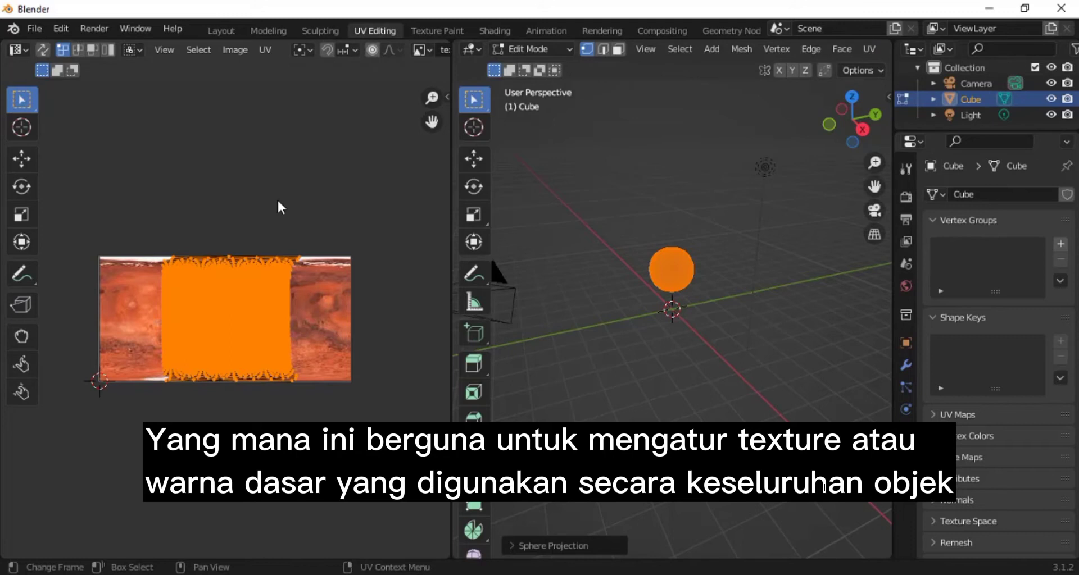
Scale the UV layout along X until it covers the full width of the Mars texture.
{"action": "key", "text": "s"}
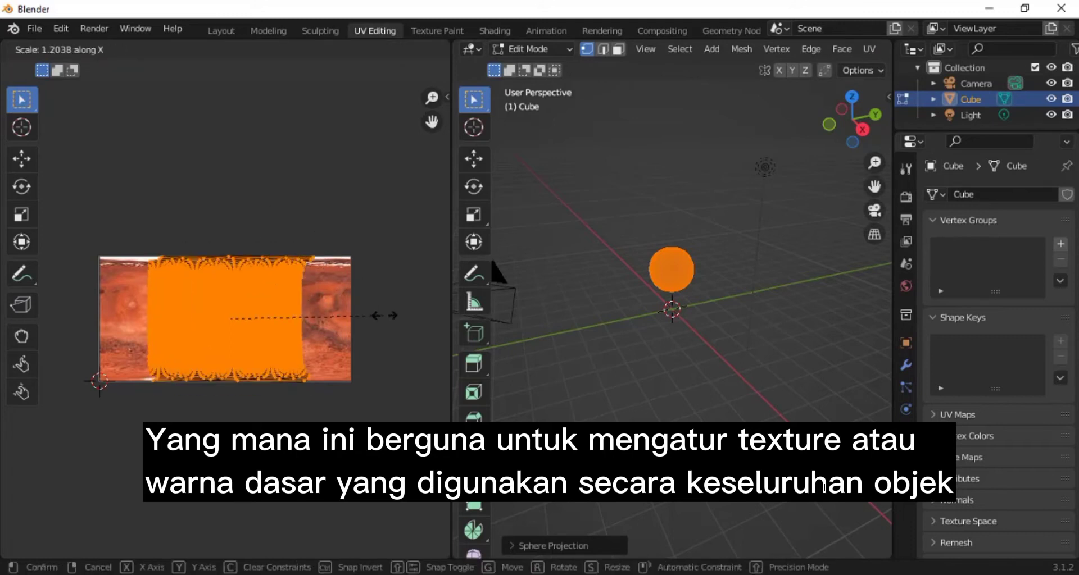
{"action": "key", "text": "x"}
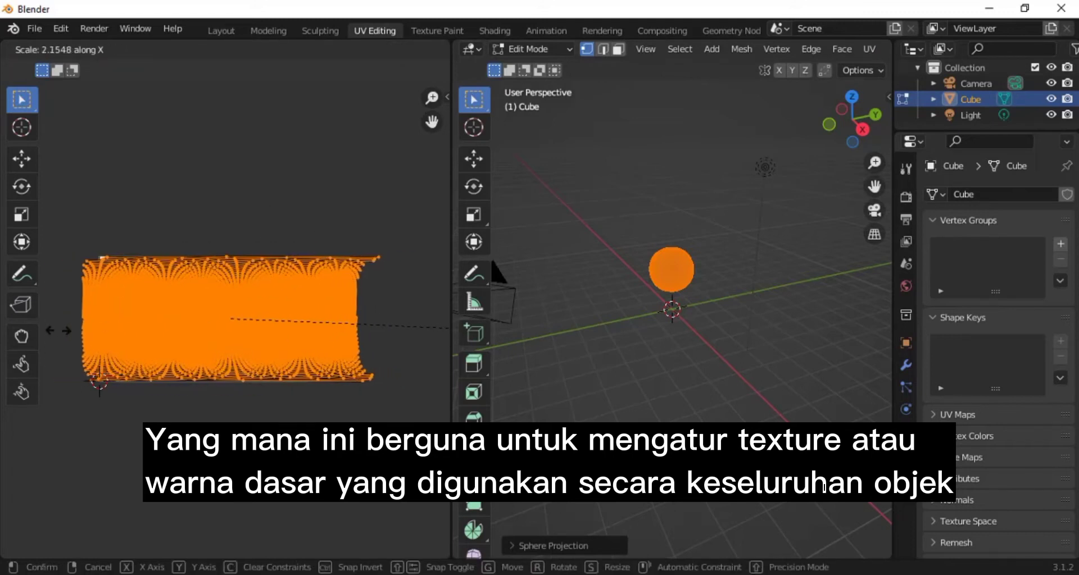
{"action": "left_click", "coordinate": [76, 328]}
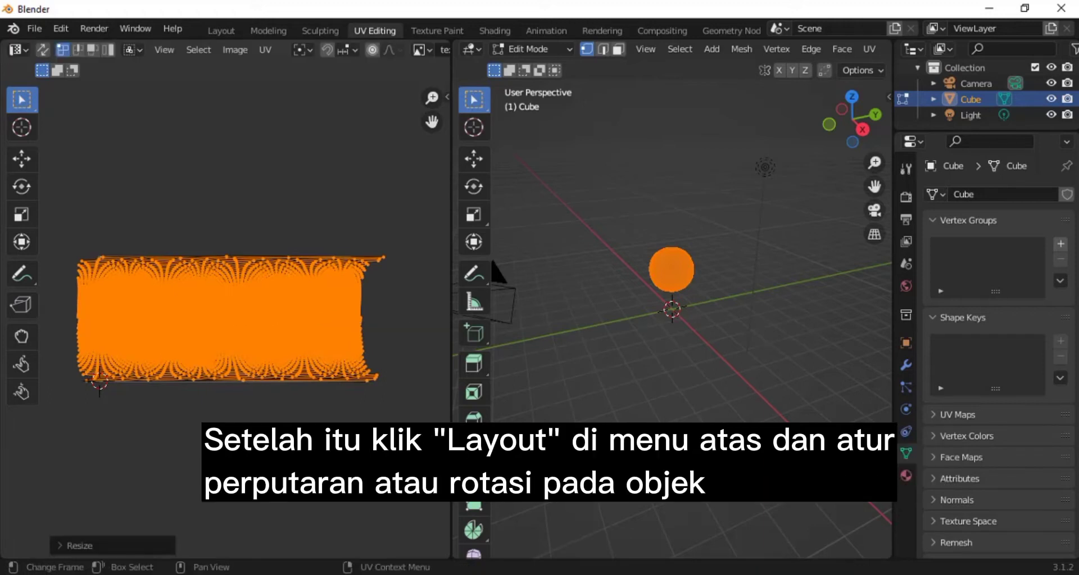
Return to the Layout workspace and freely rotate the planet with the Rotate tool to tilt it.
{"action": "left_click", "coordinate": [225, 33]}
{"action": "left_click_drag", "start_coordinate": [852, 118], "coordinate": [66, 210]}
{"action": "left_click", "coordinate": [21, 186]}
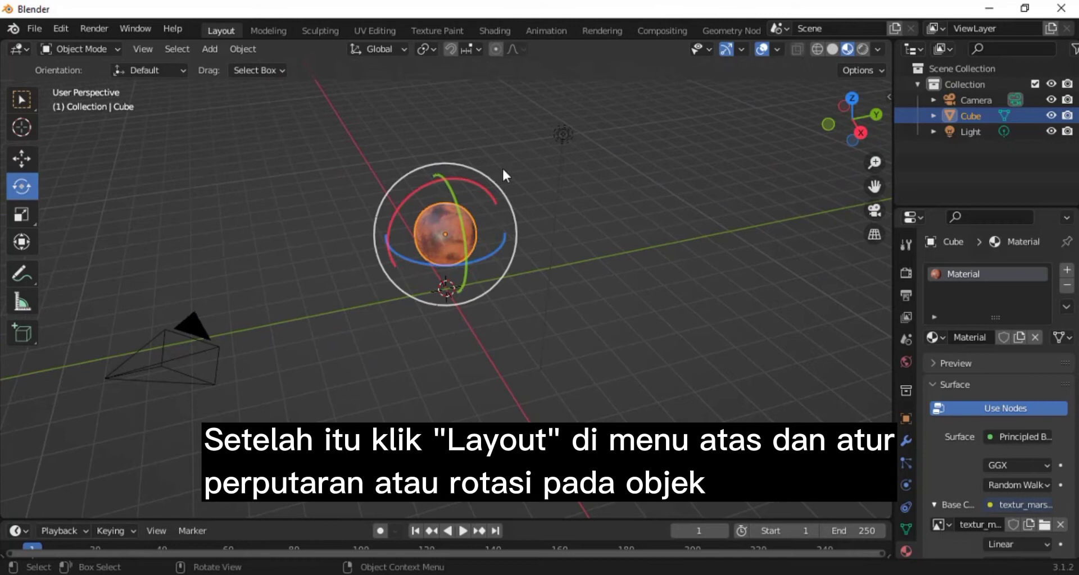
{"action": "left_click_drag", "start_coordinate": [501, 193], "coordinate": [445, 230]}
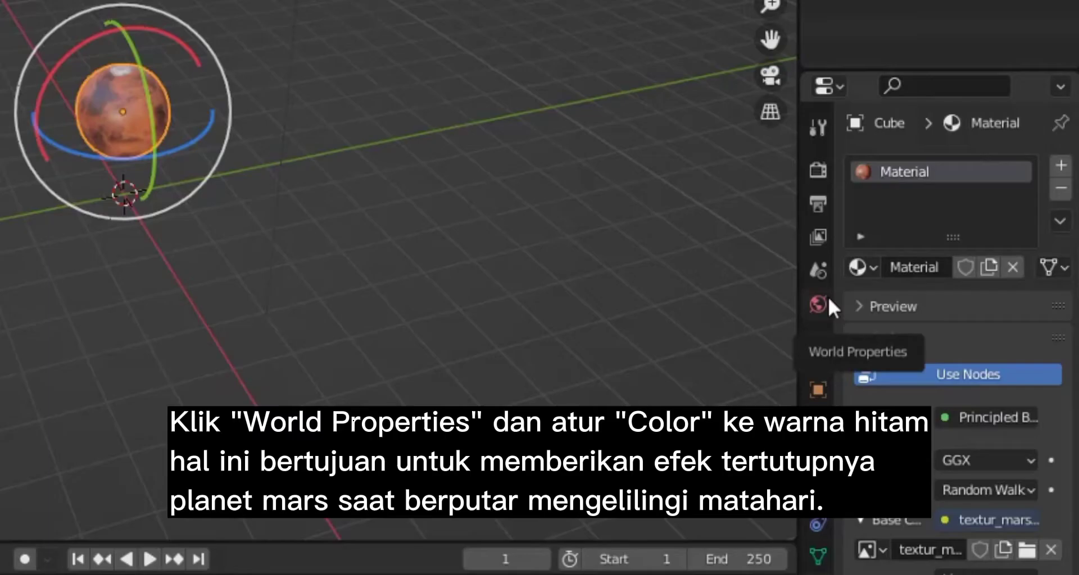
Set the world background color to black, show the viewport in rendered shading and deselect the planet.
{"action": "left_click", "coordinate": [906, 362]}
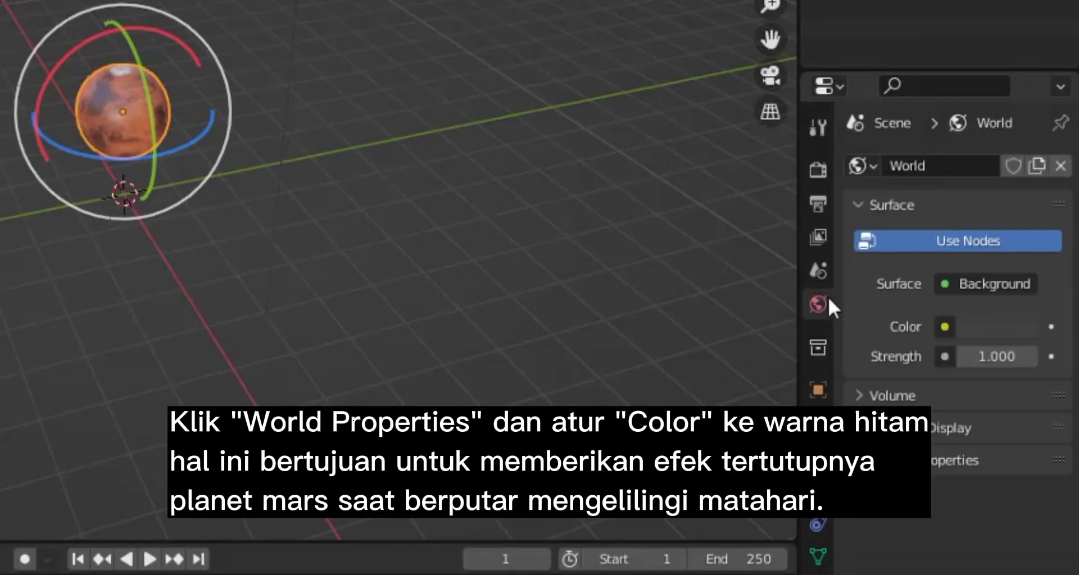
{"action": "left_click", "coordinate": [945, 326]}
{"action": "left_click", "coordinate": [1003, 327]}
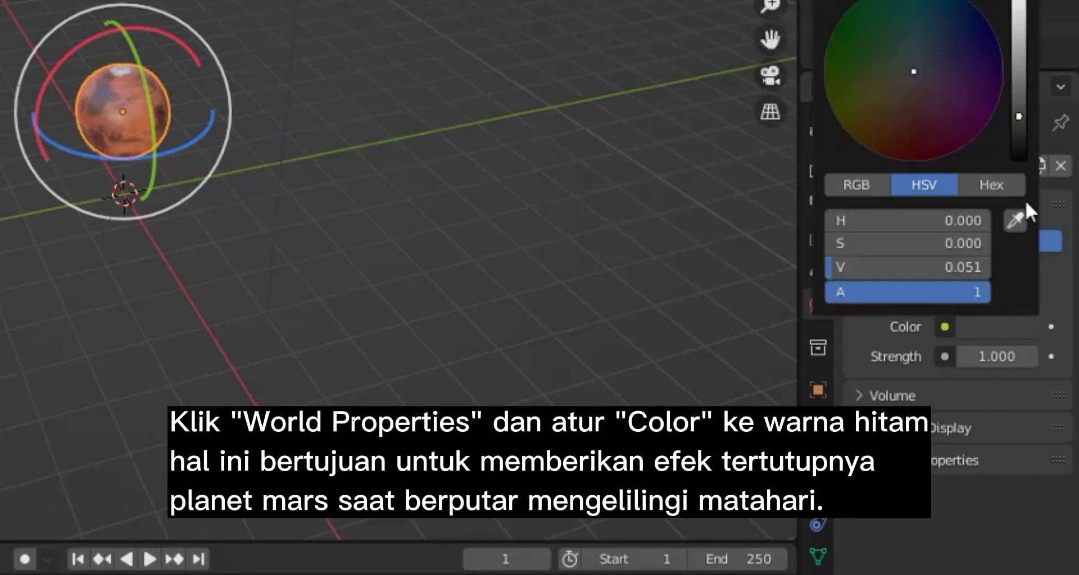
{"action": "left_click_drag", "start_coordinate": [1019, 119], "coordinate": [1018, 151]}
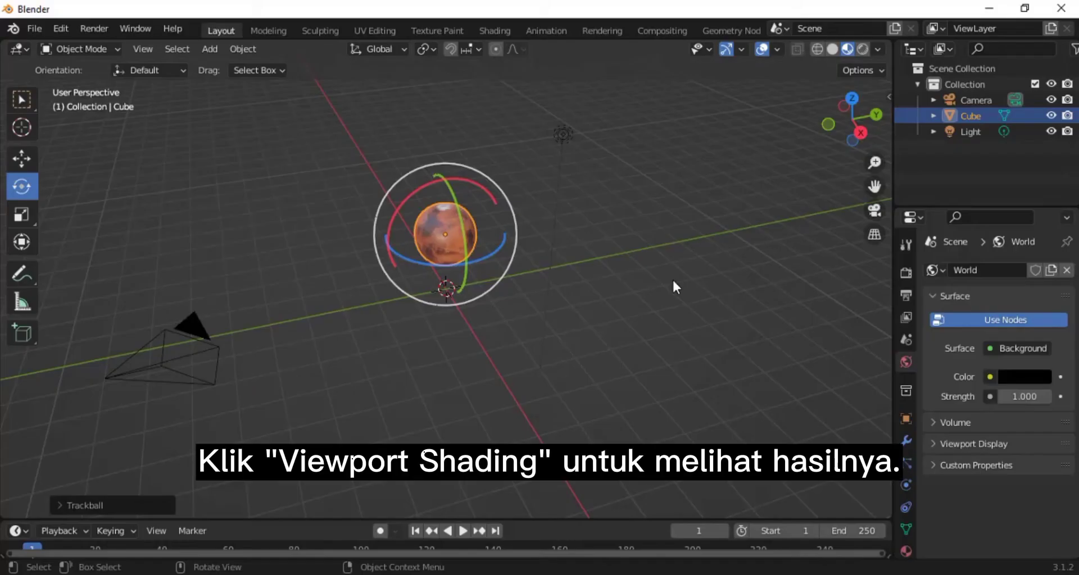
{"action": "left_click", "coordinate": [863, 48]}
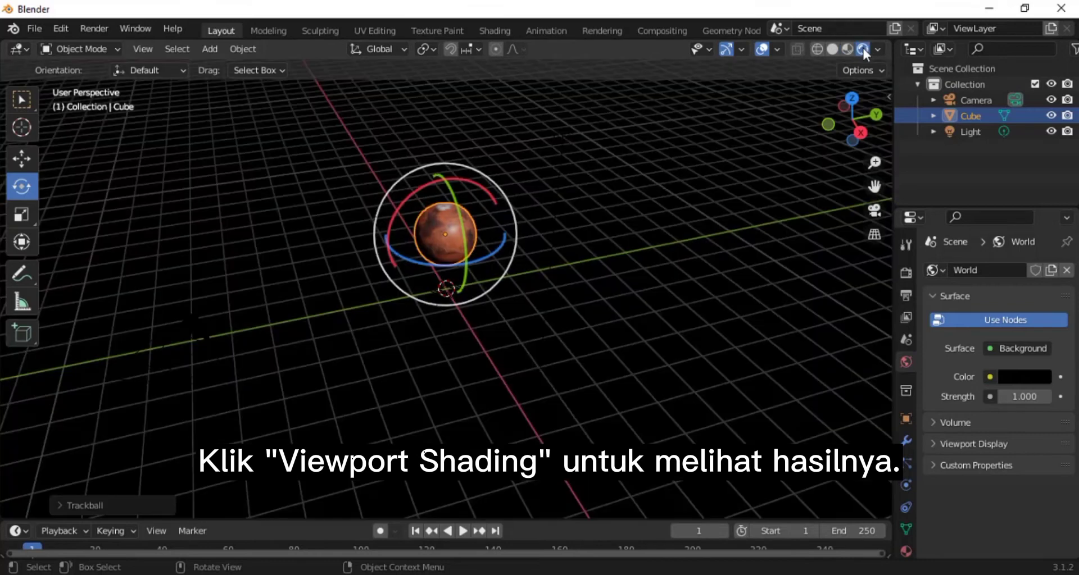
{"action": "left_click", "coordinate": [768, 186]}
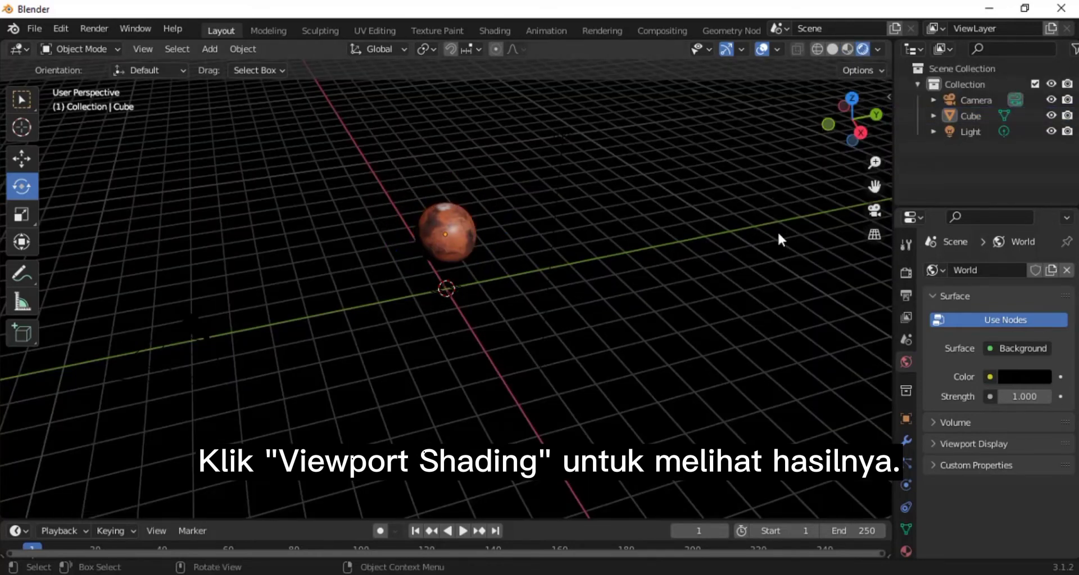
Enlarge the timeline area and try to insert a Rotation keyframe at frame 1.
{"action": "left_click_drag", "start_coordinate": [564, 521], "coordinate": [600, 335]}
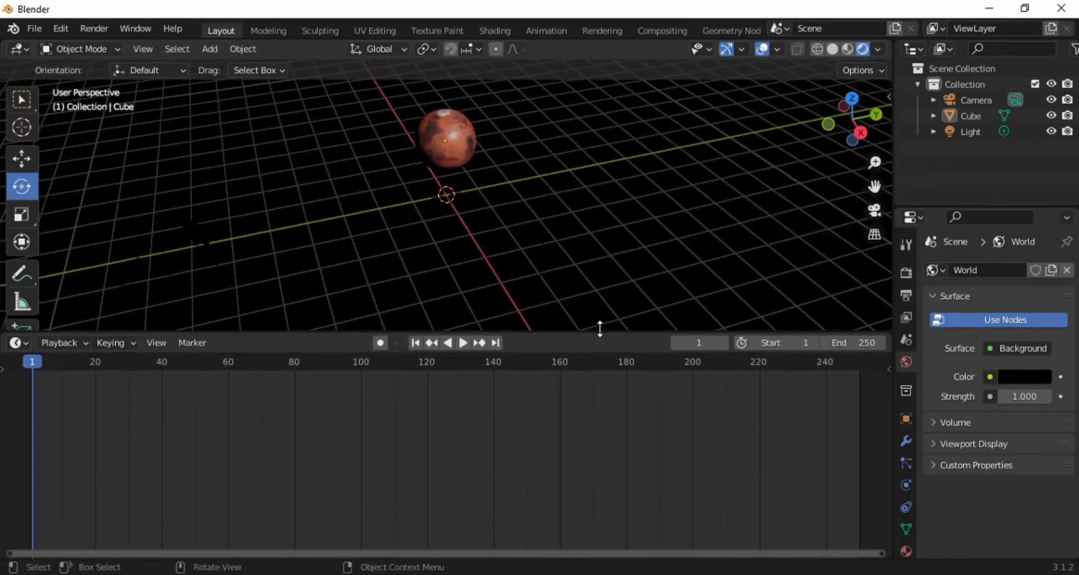
{"action": "key", "text": "i"}
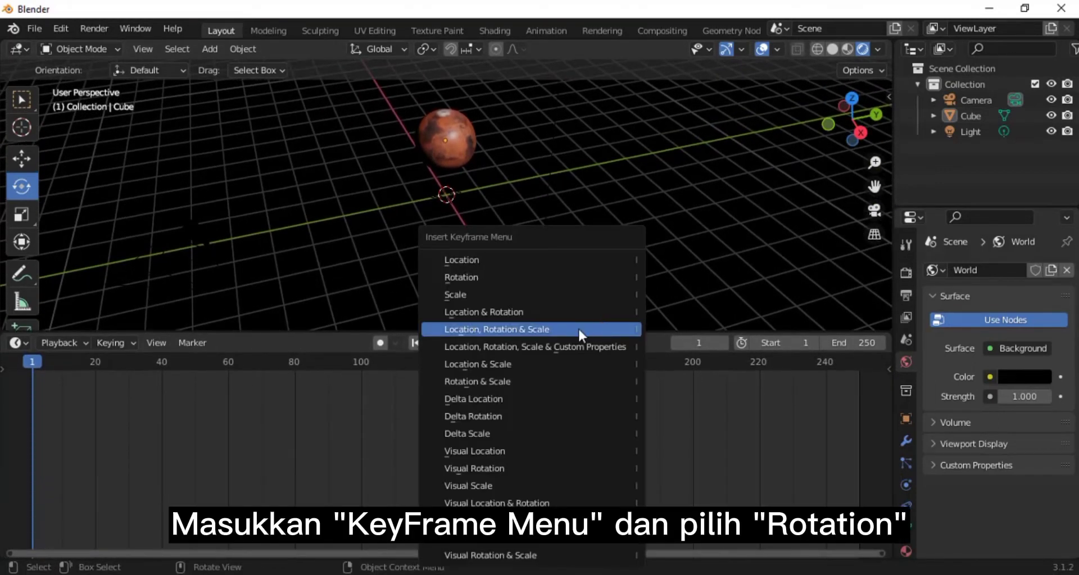
{"action": "left_click", "coordinate": [505, 277]}
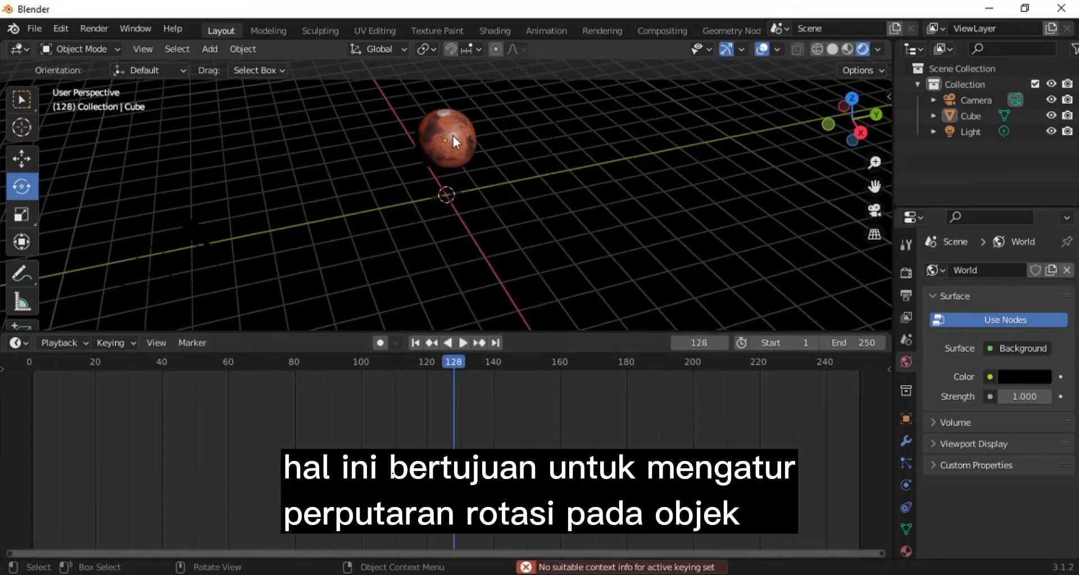
Select the planet, return the playhead to frame 1 and insert a Rotation keyframe.
{"action": "left_click", "coordinate": [447, 141]}
{"action": "left_click_drag", "start_coordinate": [451, 363], "coordinate": [34, 359]}
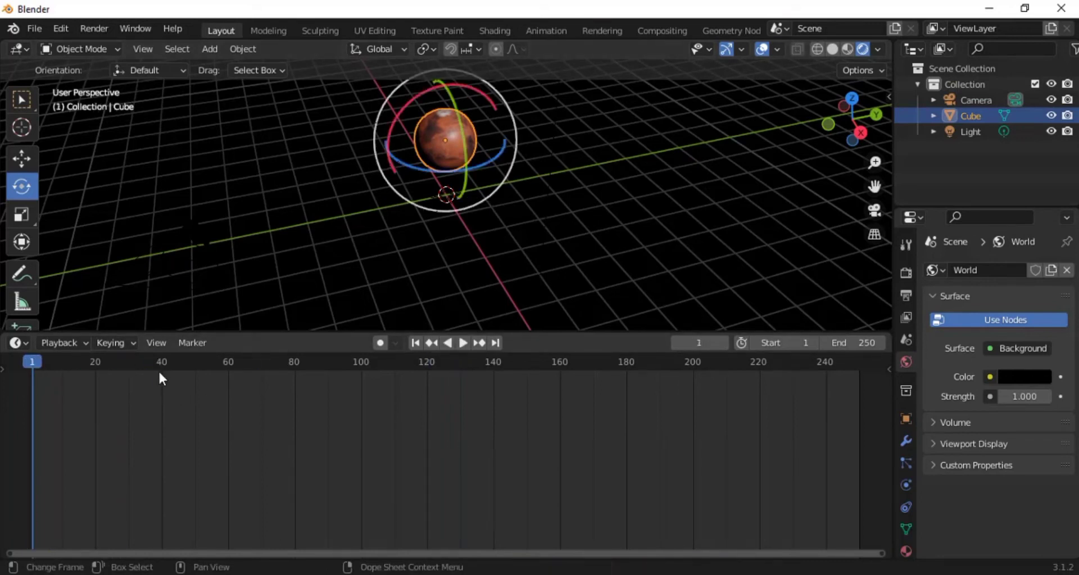
{"action": "key", "text": "i"}
{"action": "key", "text": "i"}
{"action": "left_click", "coordinate": [347, 132]}
{"action": "left_click", "coordinate": [461, 123]}
{"action": "key", "text": "i"}
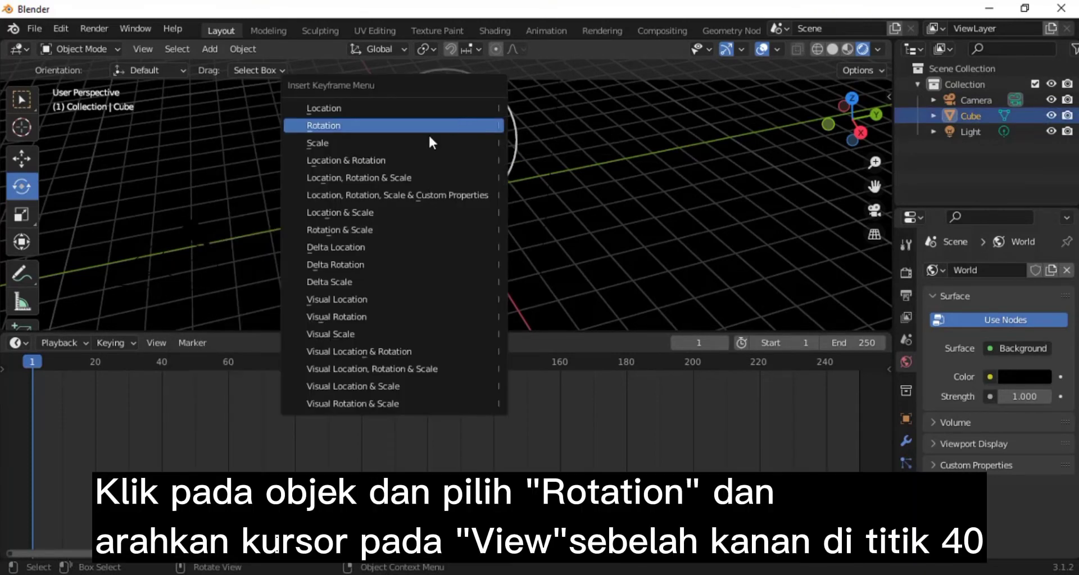
{"action": "left_click", "coordinate": [426, 124]}
Move the playhead to frame 40 and set the planet's Z rotation to 360°.
{"action": "left_click_drag", "start_coordinate": [30, 360], "coordinate": [161, 359]}
{"action": "left_click_drag", "start_coordinate": [889, 95], "coordinate": [725, 95]}
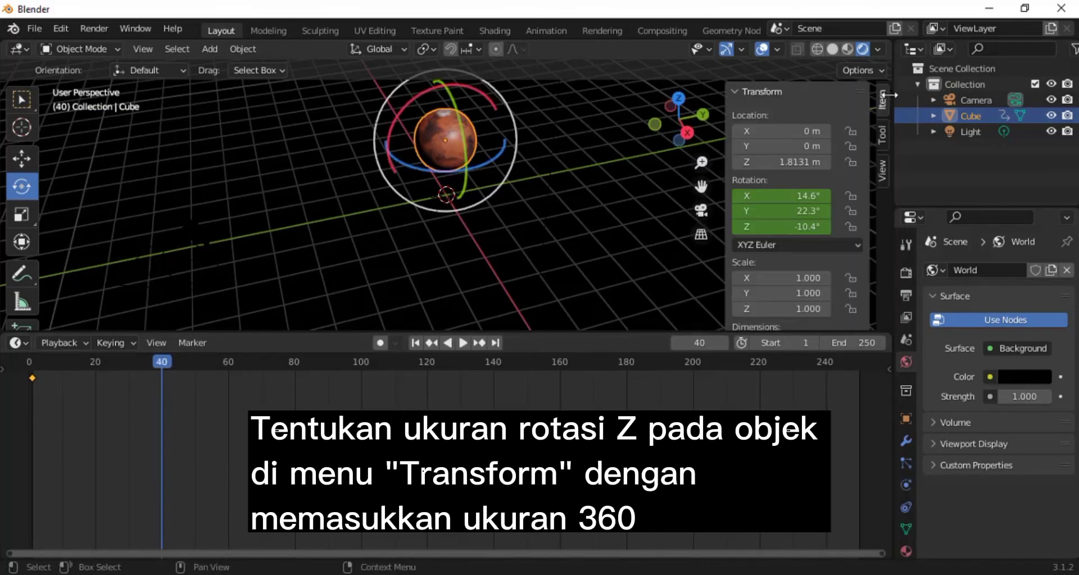
{"action": "double_click", "coordinate": [782, 226]}
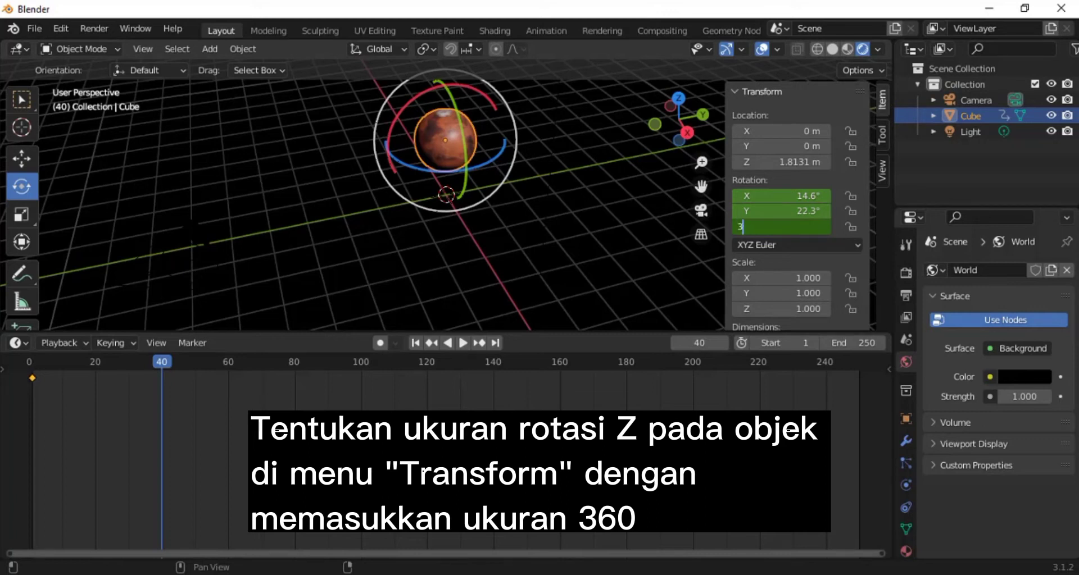
{"action": "type", "text": "360"}
{"action": "key", "text": "Return"}
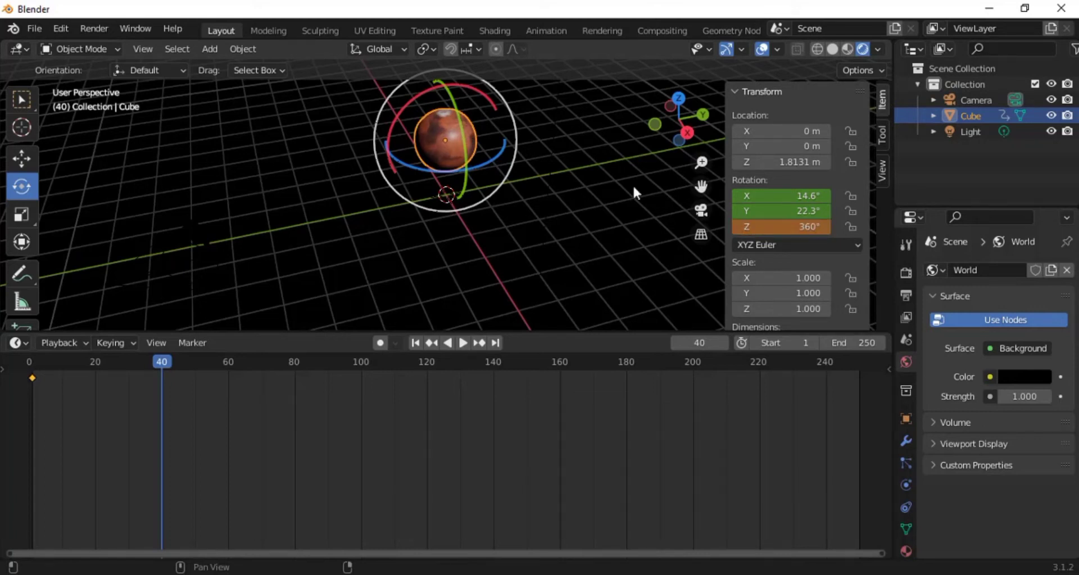
Insert a Rotation keyframe at frame 40, and at frame 80 set the planet's Z rotation to 720° and insert another Rotation keyframe.
{"action": "key", "text": "i"}
{"action": "left_click", "coordinate": [602, 179]}
{"action": "left_click_drag", "start_coordinate": [161, 366], "coordinate": [295, 360]}
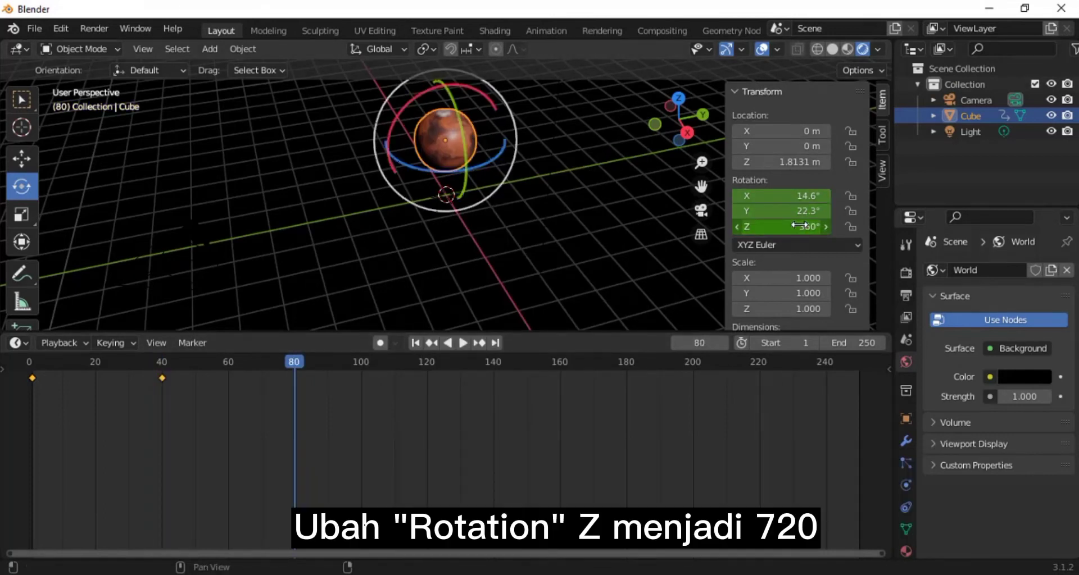
{"action": "double_click", "coordinate": [781, 227]}
{"action": "type", "text": "72"}
{"action": "key", "text": "Return"}
{"action": "key", "text": "i"}
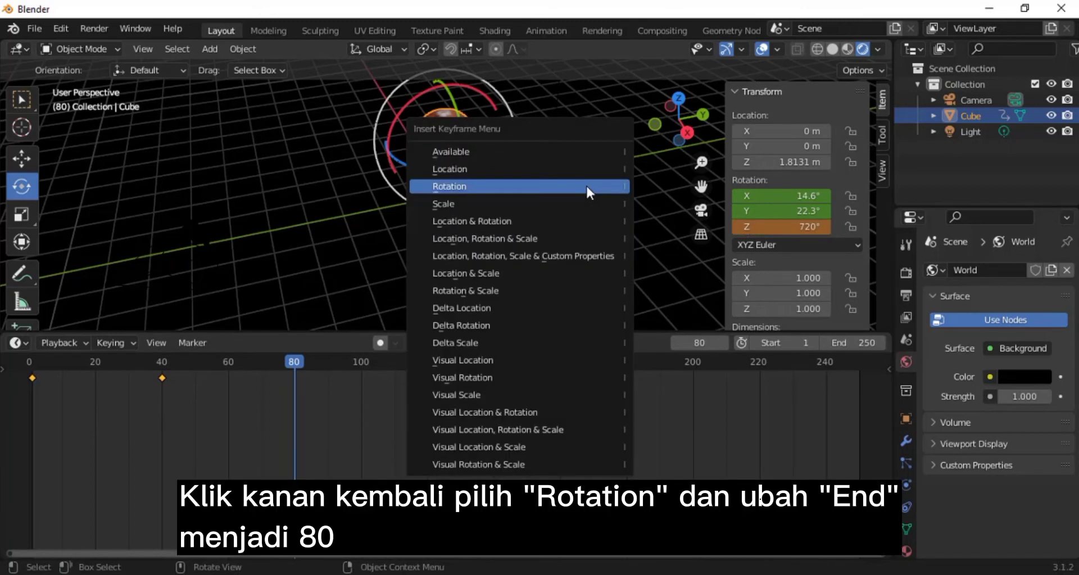
{"action": "left_click", "coordinate": [586, 186]}
Set the animation's end frame to 80, play the planet's rotation and stop playback.
{"action": "double_click", "coordinate": [854, 343]}
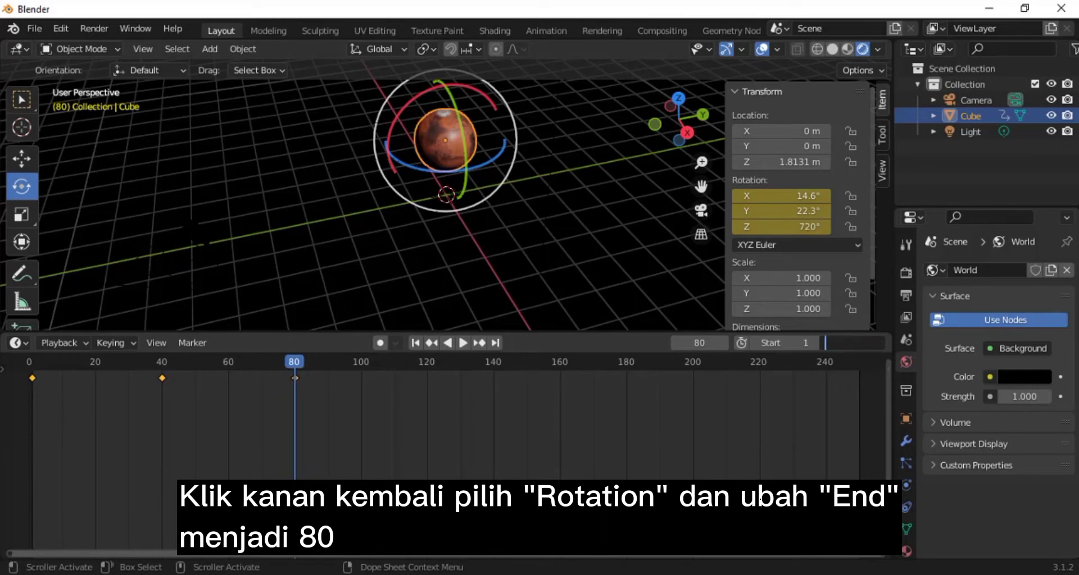
{"action": "key", "text": "Return"}
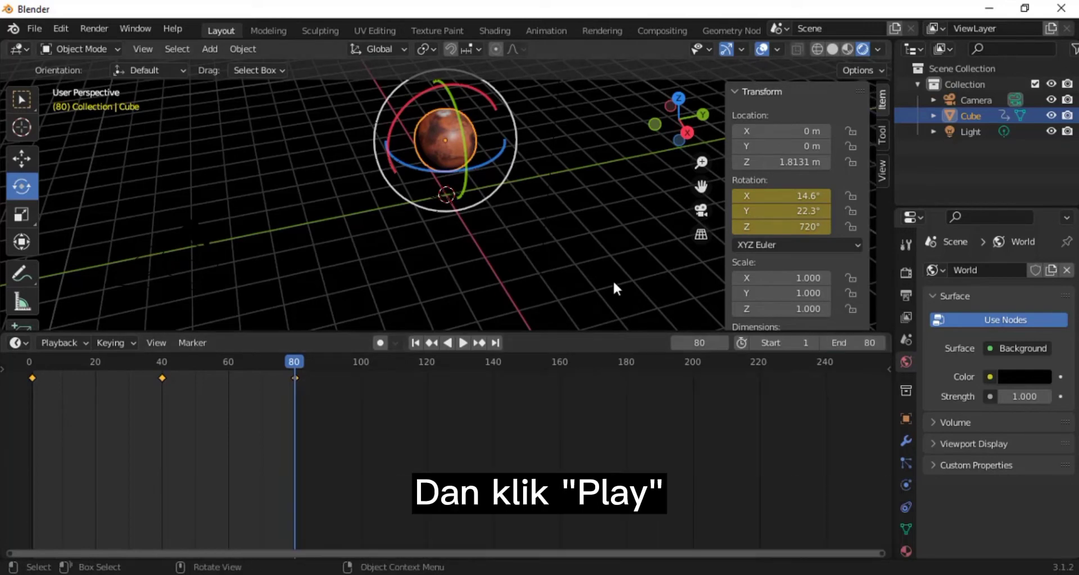
{"action": "left_click", "coordinate": [458, 343]}
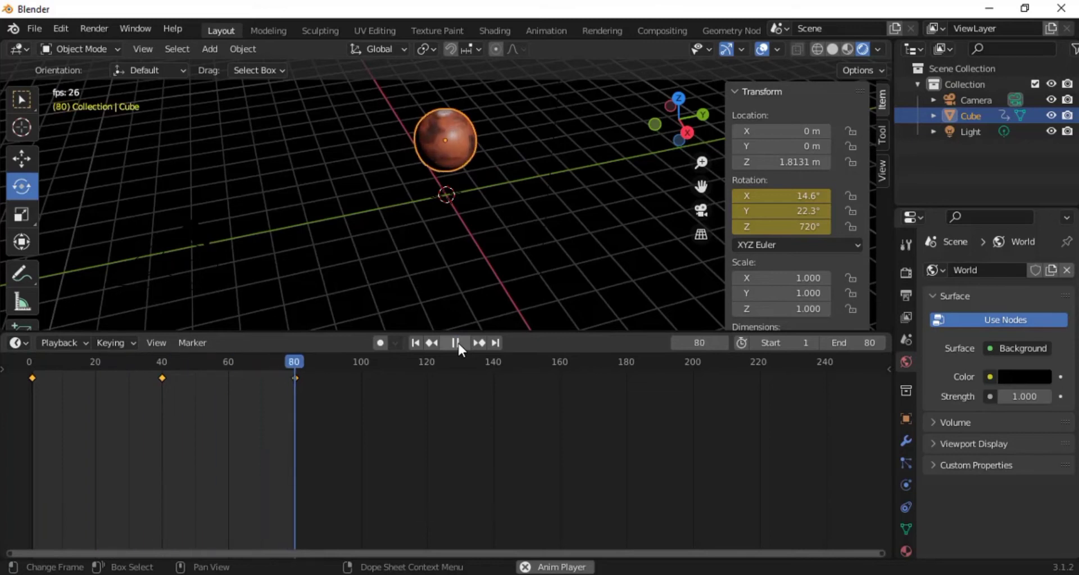
{"action": "left_click", "coordinate": [455, 342]}
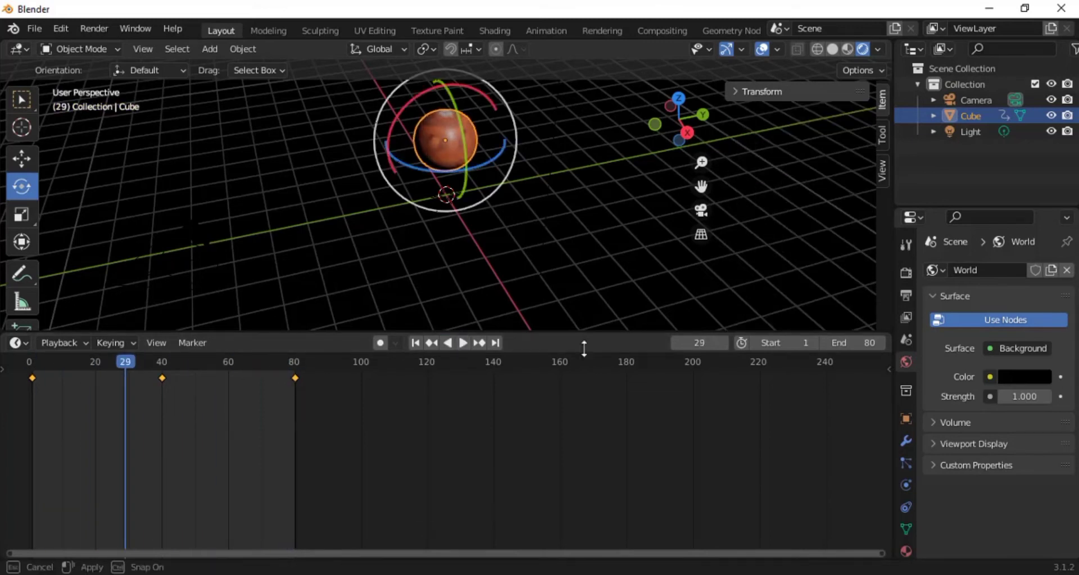
Shrink the timeline area, switch to the camera view and center the planet in the frame with Walk Navigation.
{"action": "left_click_drag", "start_coordinate": [583, 335], "coordinate": [592, 509]}
{"action": "left_click", "coordinate": [701, 212]}
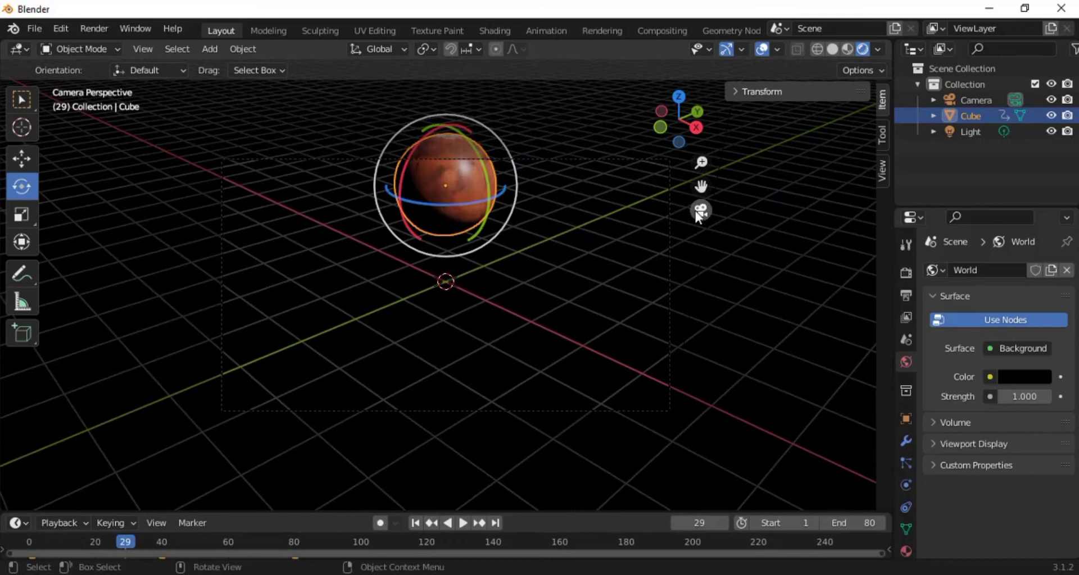
{"action": "left_click", "coordinate": [143, 49]}
{"action": "mouse_move", "coordinate": [276, 246]}
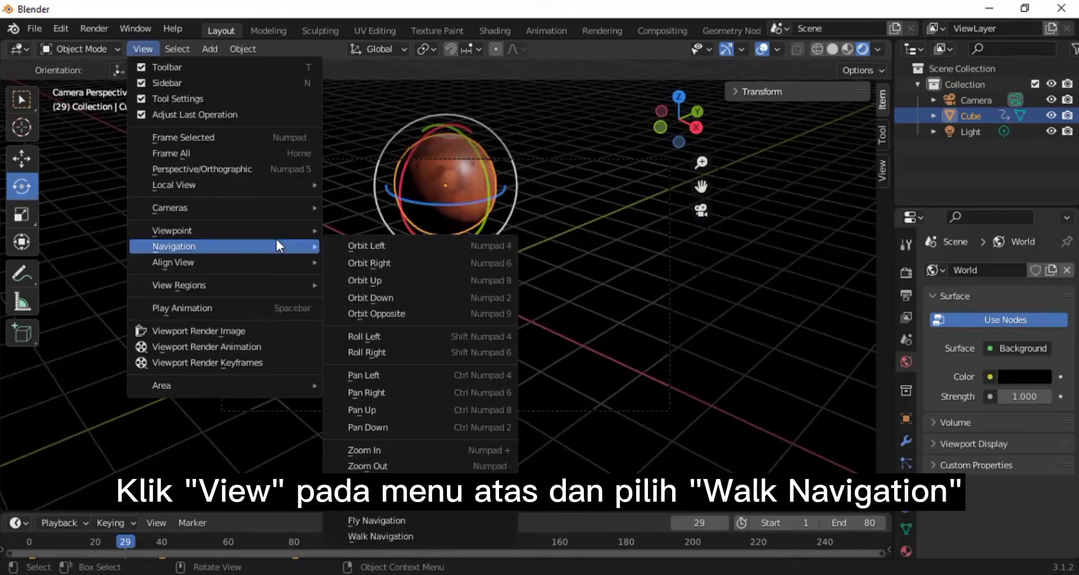
{"action": "left_click", "coordinate": [474, 528]}
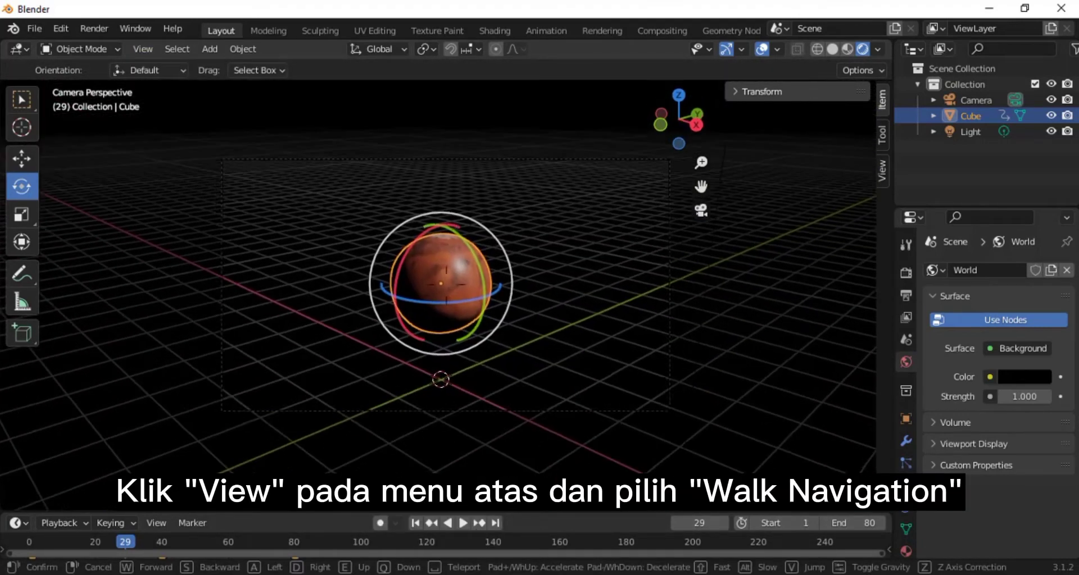
{"action": "left_click", "coordinate": [448, 290]}
{"action": "left_click_drag", "start_coordinate": [701, 162], "coordinate": [413, 140]}
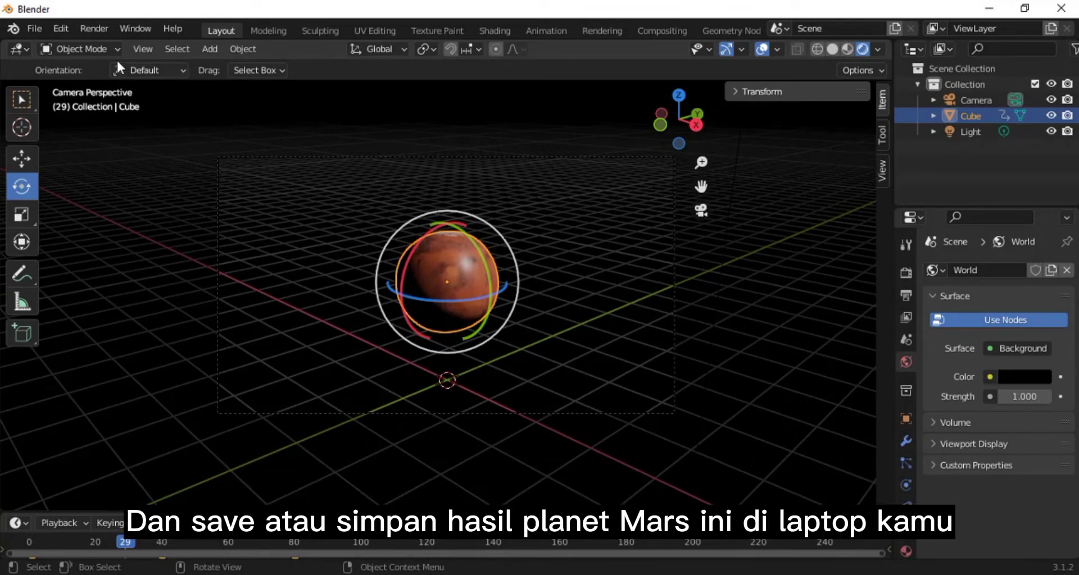
Save the project in the Documents folder as Mars_Projectblend.blend.
{"action": "key", "text": "ctrl+s"}
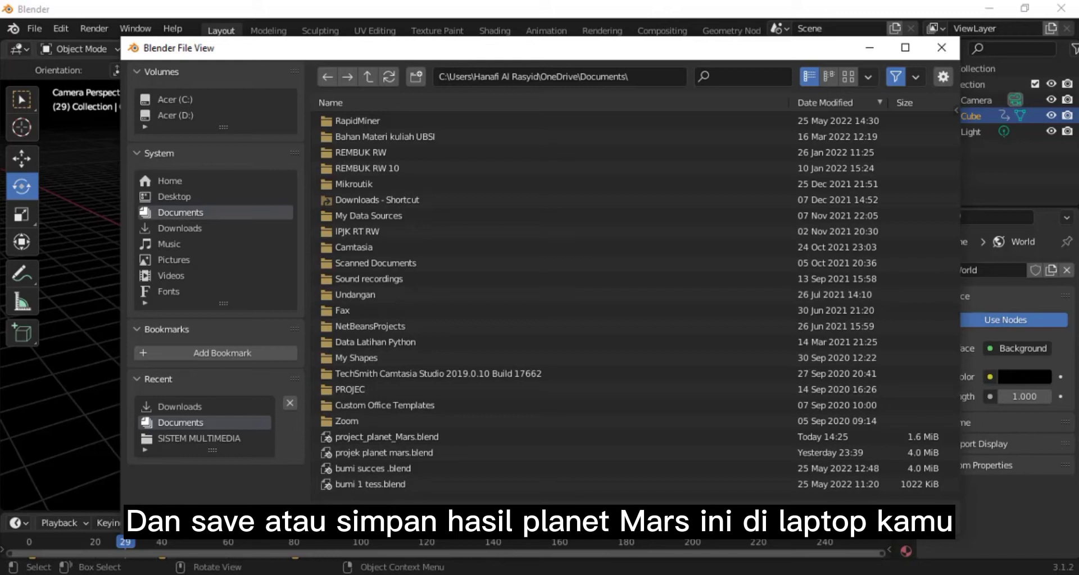
{"action": "key", "text": "Return"}
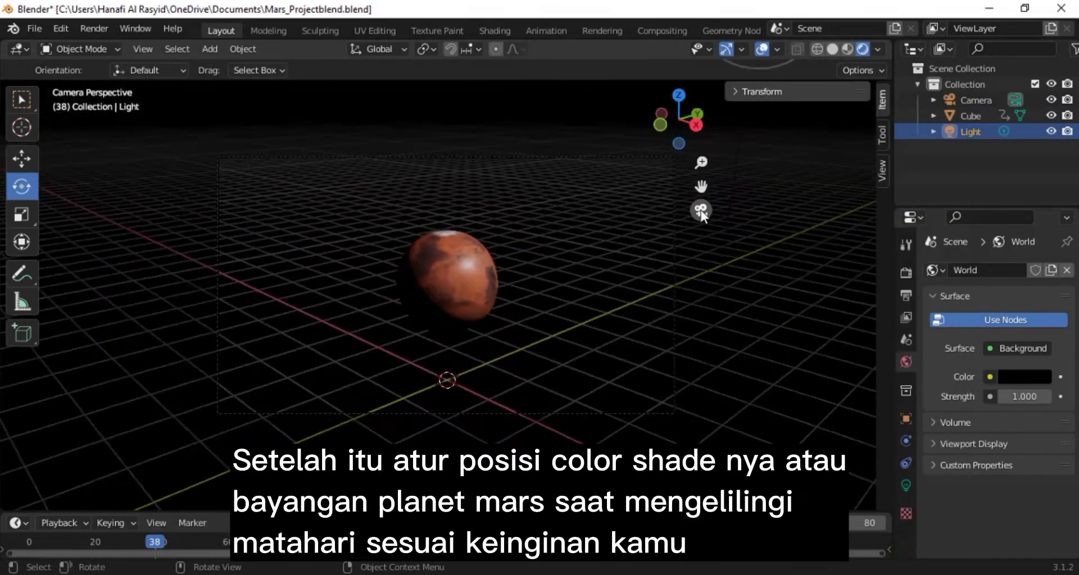
Move the light from above the planet to a lower position beside it and check the shading through the camera.
{"action": "left_click_drag", "start_coordinate": [701, 163], "coordinate": [701, 203]}
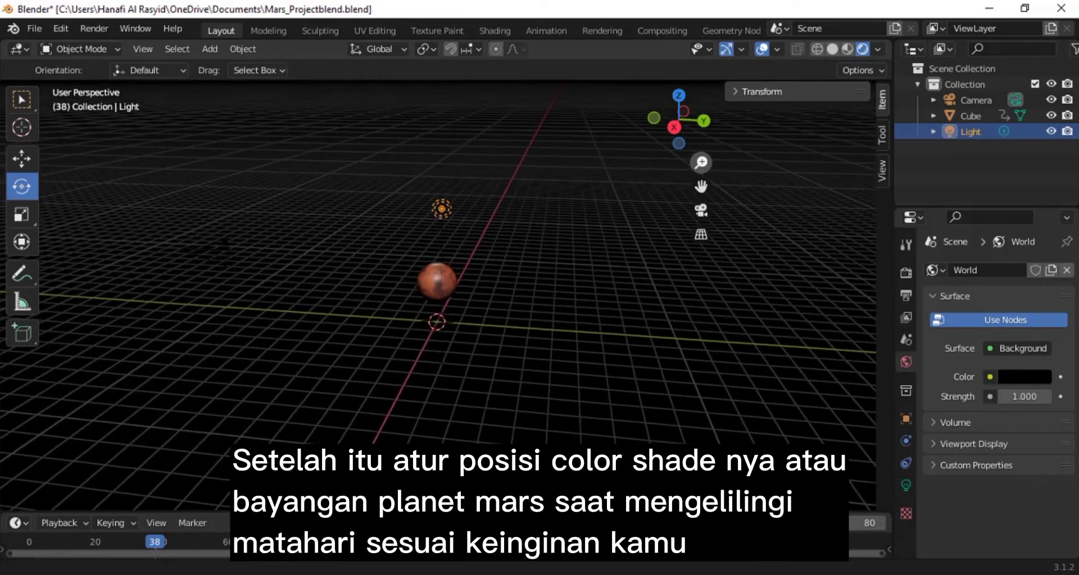
{"action": "left_click", "coordinate": [976, 115]}
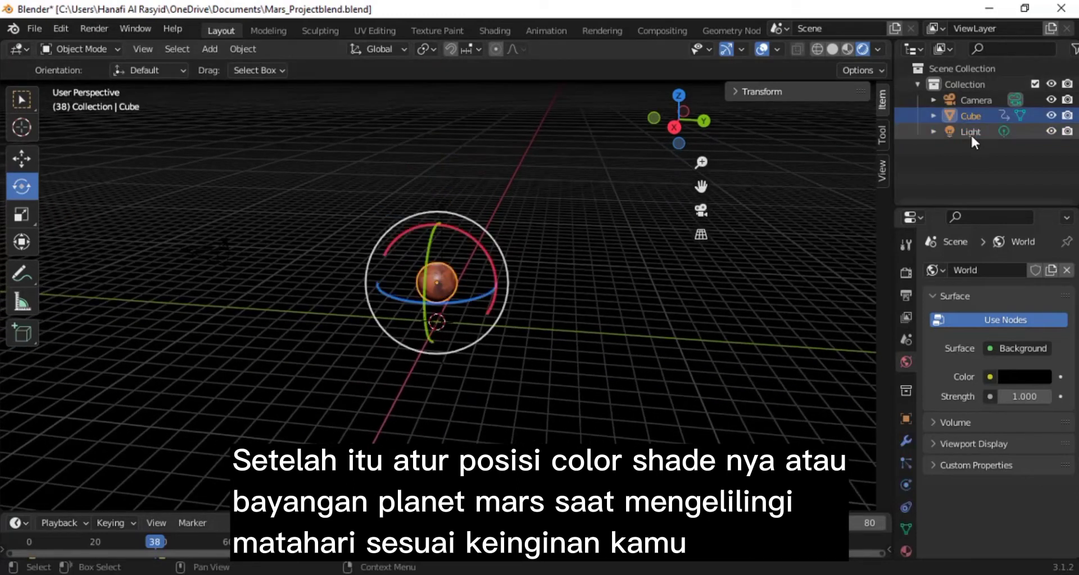
{"action": "left_click", "coordinate": [970, 133]}
{"action": "left_click", "coordinate": [22, 160]}
{"action": "left_click_drag", "start_coordinate": [473, 205], "coordinate": [377, 316]}
{"action": "left_click", "coordinate": [700, 214]}
{"action": "left_click", "coordinate": [699, 214]}
{"action": "left_click", "coordinate": [707, 205]}
Rotate the light freely with a trackball rotation and leave the camera view.
{"action": "left_click", "coordinate": [21, 186]}
{"action": "left_click_drag", "start_coordinate": [708, 402], "coordinate": [706, 394]}
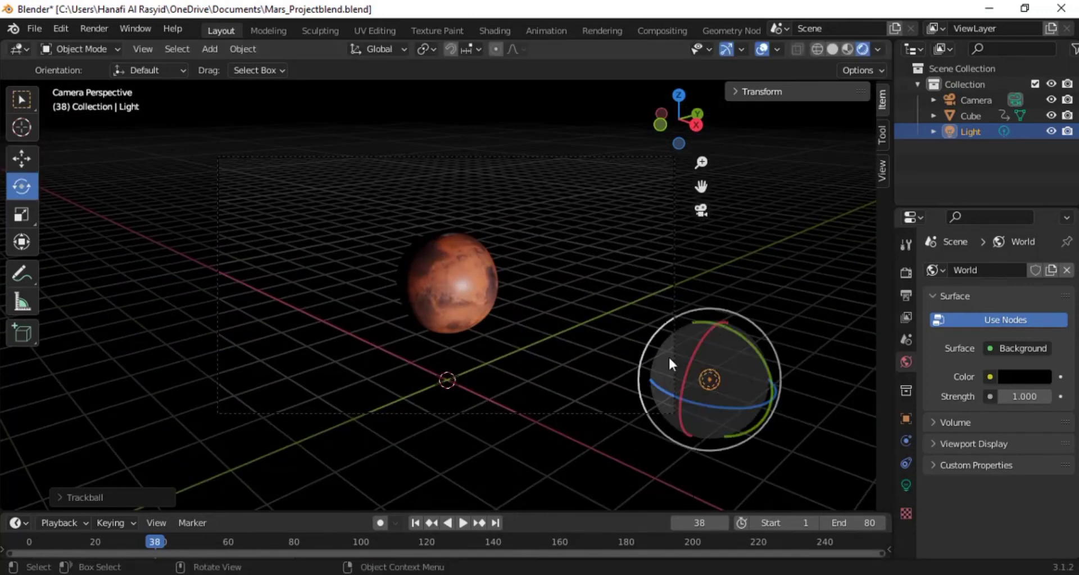
{"action": "left_click", "coordinate": [700, 211]}
{"action": "left_click_drag", "start_coordinate": [373, 281], "coordinate": [440, 322]}
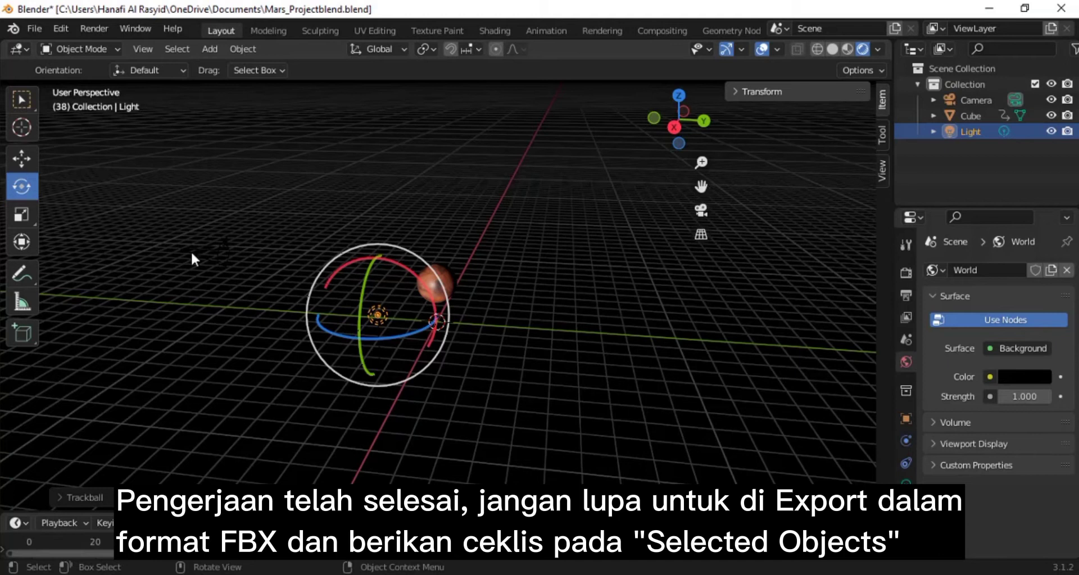
Export to FBX in the Documents folder, limited to Selected Objects.
{"action": "left_click", "coordinate": [34, 29]}
{"action": "mouse_move", "coordinate": [122, 257]}
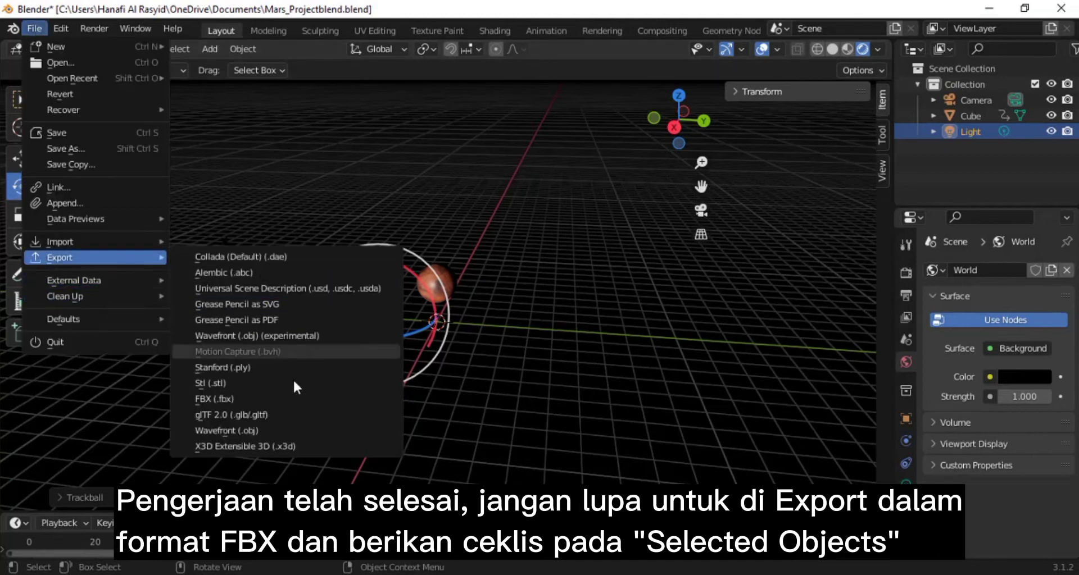
{"action": "left_click", "coordinate": [289, 400]}
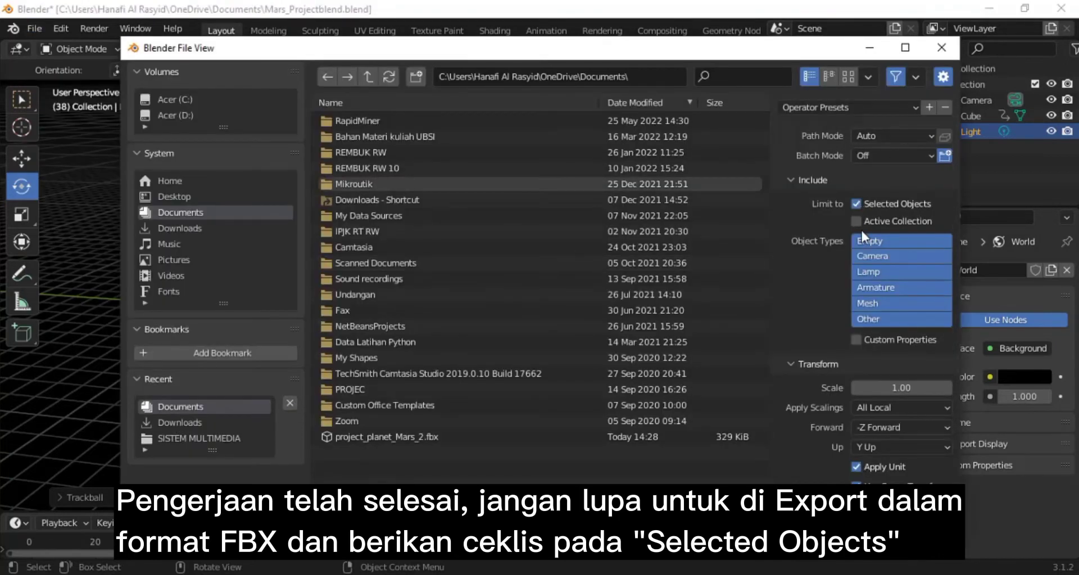
{"action": "left_click_drag", "start_coordinate": [956, 359], "coordinate": [959, 450]}
{"action": "left_click", "coordinate": [835, 519]}
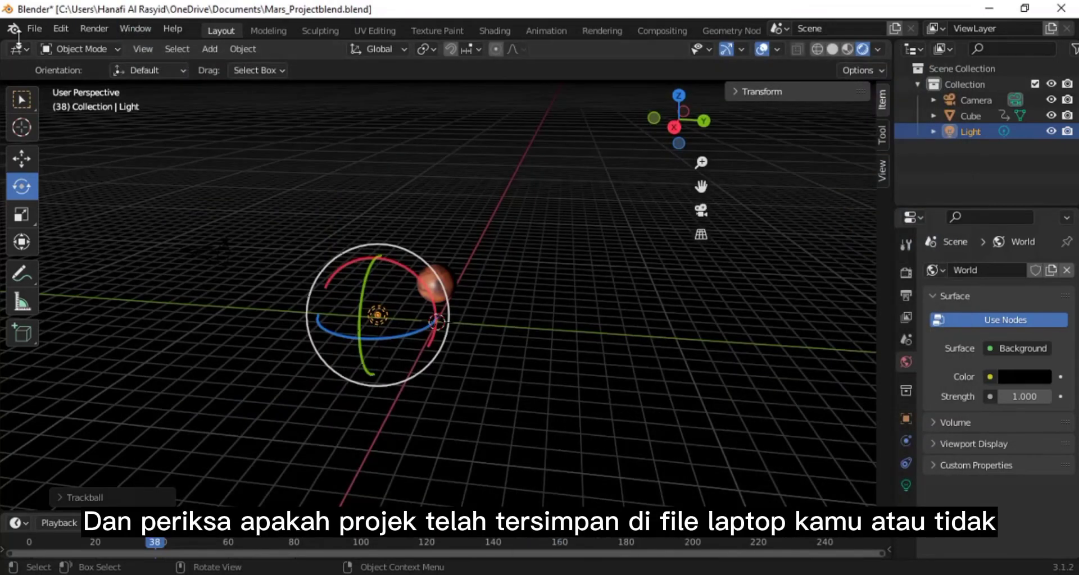
Switch to File Explorer and check the Documents folder for the saved Mars project files.
{"action": "left_click", "coordinate": [242, 574]}
{"action": "left_click", "coordinate": [487, 191]}
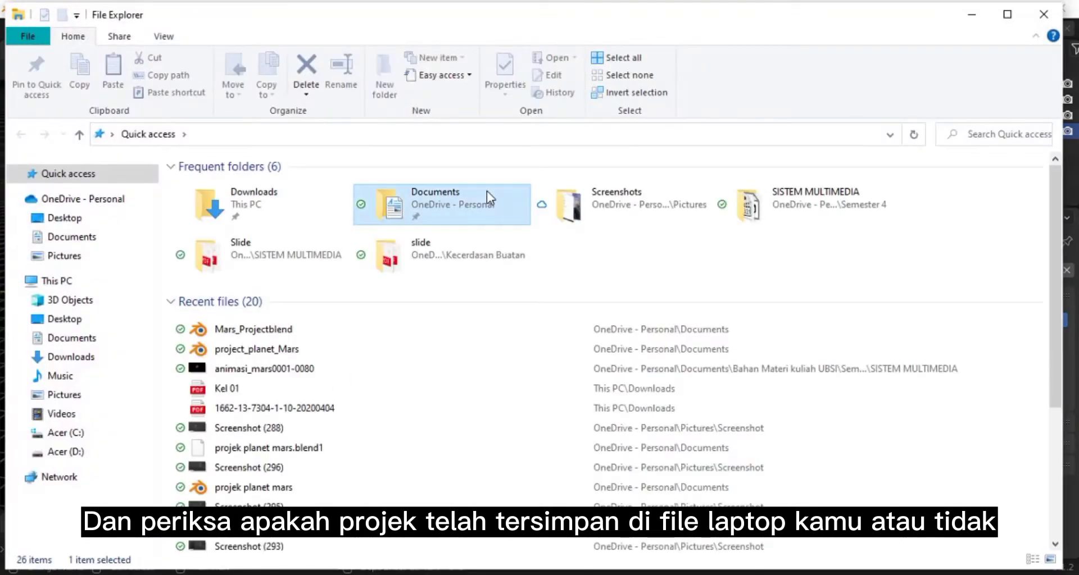
{"action": "double_click", "coordinate": [487, 197]}
{"action": "left_click_drag", "start_coordinate": [1052, 207], "coordinate": [1044, 420]}
{"action": "left_click", "coordinate": [677, 267]}
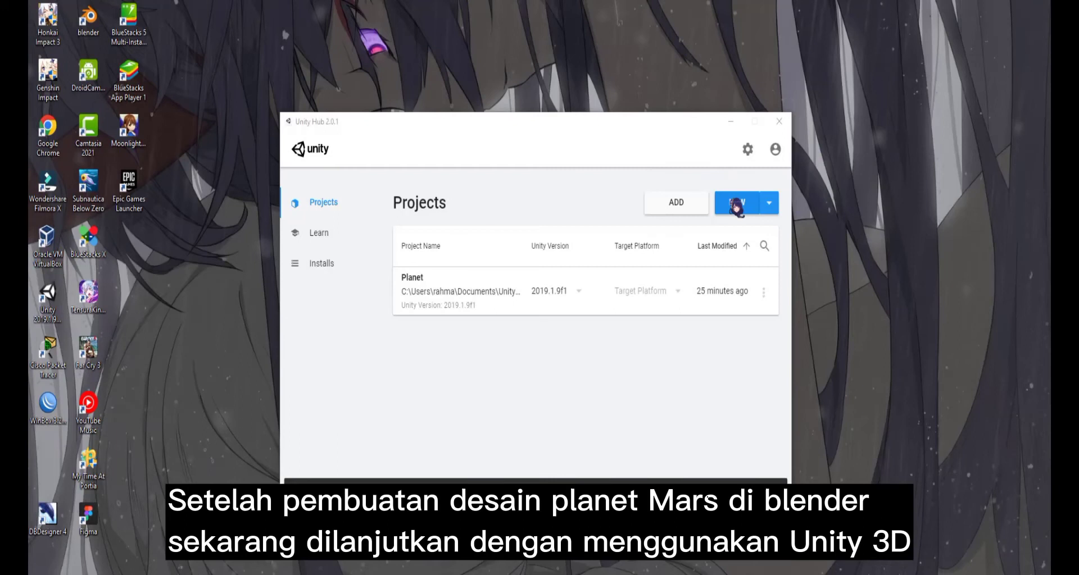
In Unity Hub, create a new project named Planet Mars from the 3D template.
{"action": "left_click", "coordinate": [735, 205]}
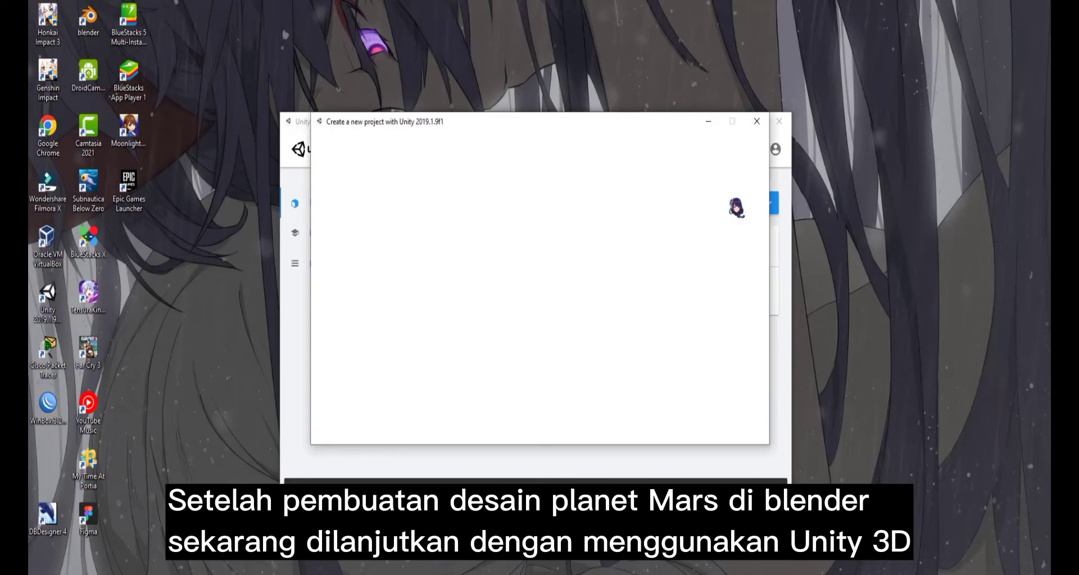
{"action": "left_click_drag", "start_coordinate": [636, 193], "coordinate": [417, 207]}
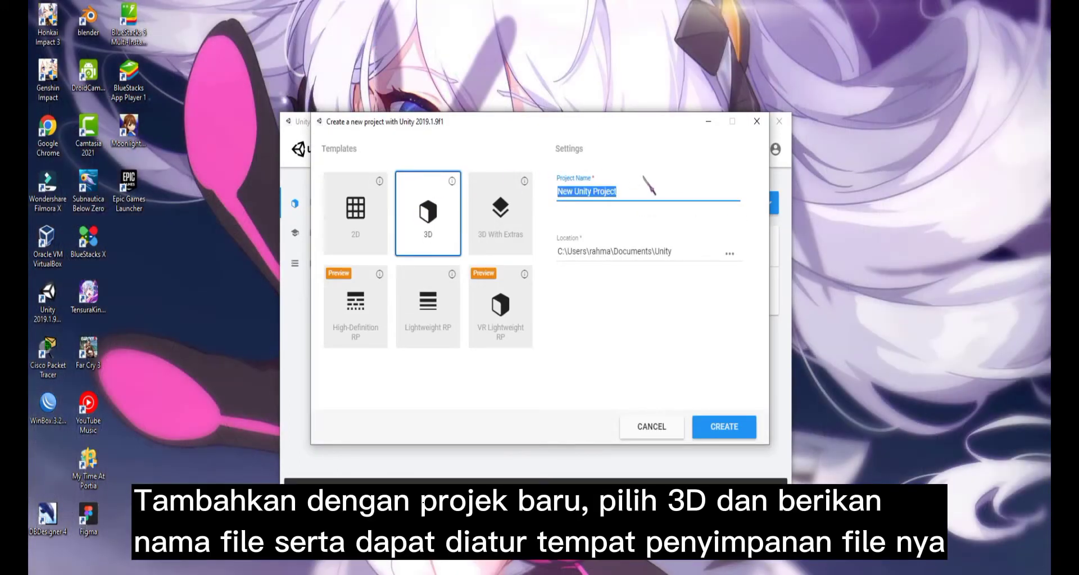
{"action": "key", "text": "BackSpace"}
{"action": "type", "text": "Planet Mars"}
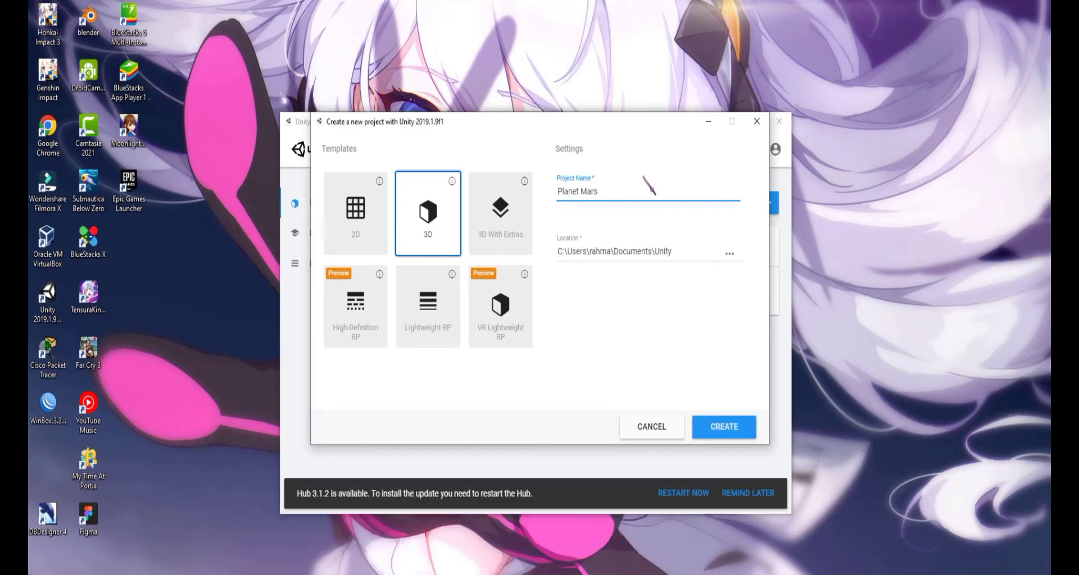
{"action": "left_click", "coordinate": [723, 428]}
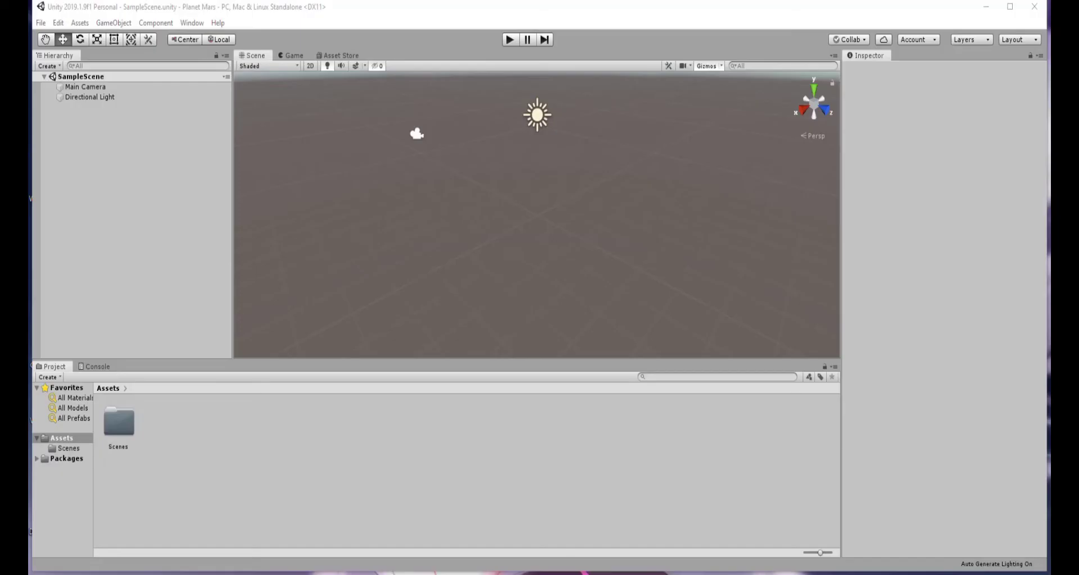
Open the Build Settings and switch the build platform to Android.
{"action": "left_click", "coordinate": [41, 23]}
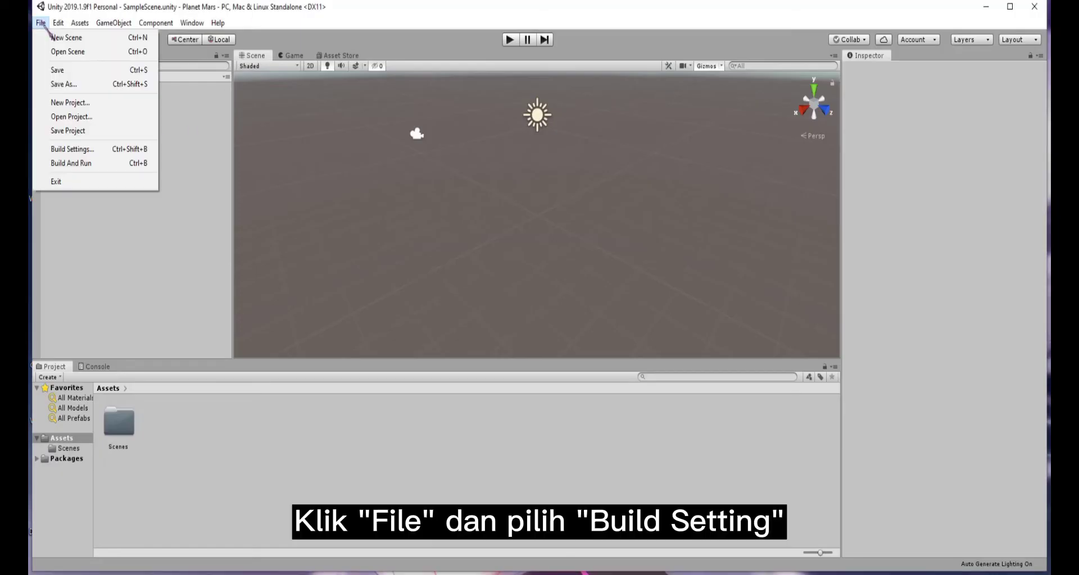
{"action": "left_click", "coordinate": [85, 149]}
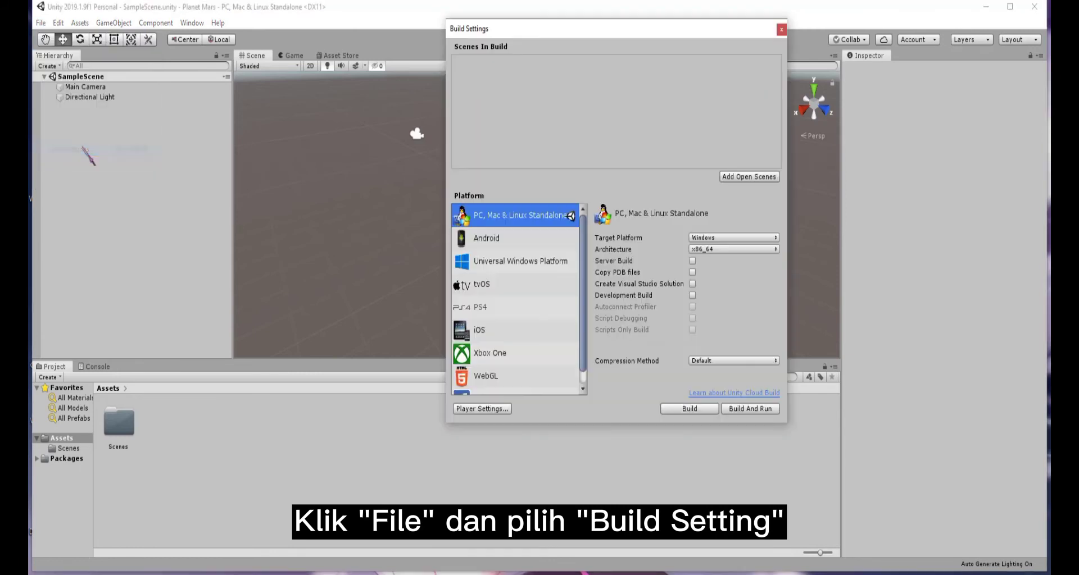
{"action": "left_click", "coordinate": [497, 237]}
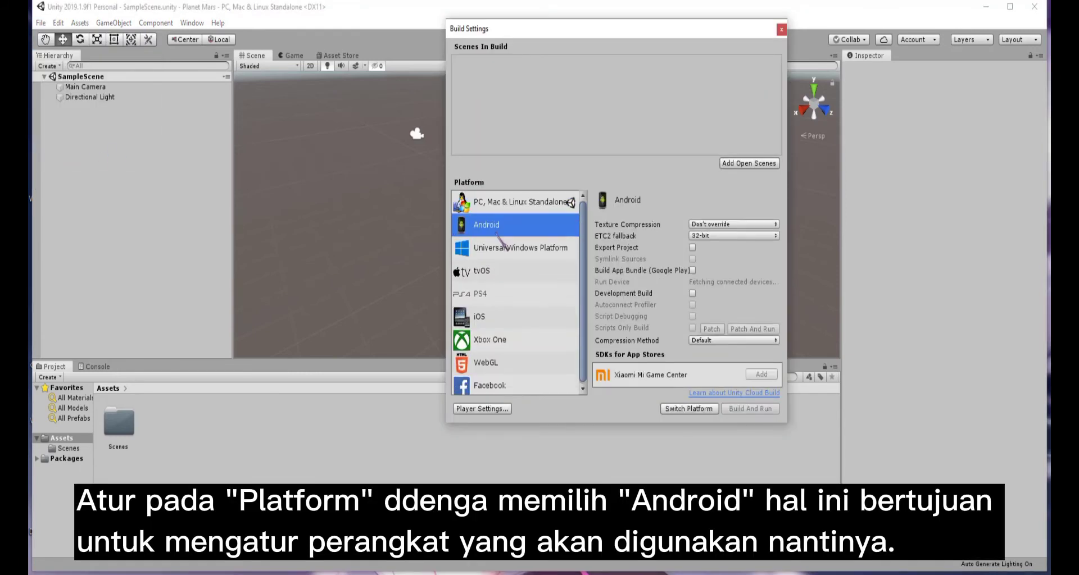
{"action": "left_click", "coordinate": [681, 409]}
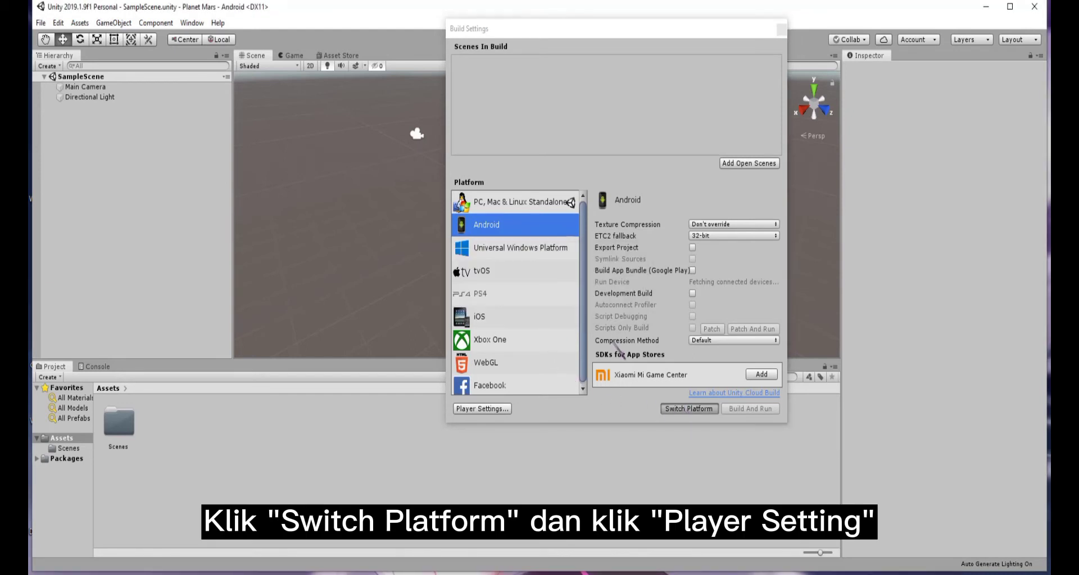
In the Player settings, set the company name to kelompok4 and the product name to PlanetMars.
{"action": "left_click", "coordinate": [497, 409]}
{"action": "left_click", "coordinate": [558, 120]}
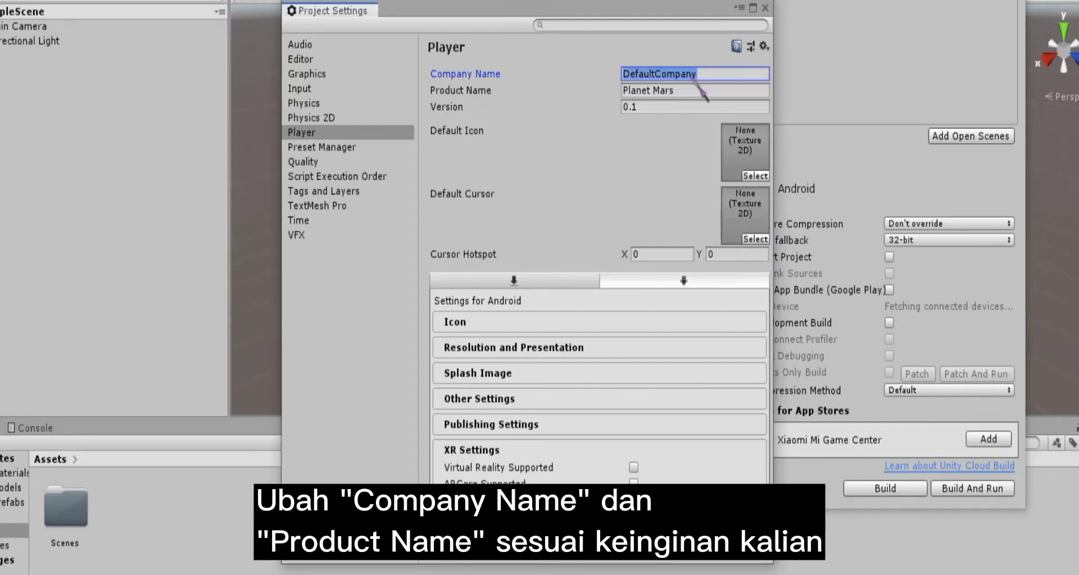
{"action": "type", "text": "kelompok4"}
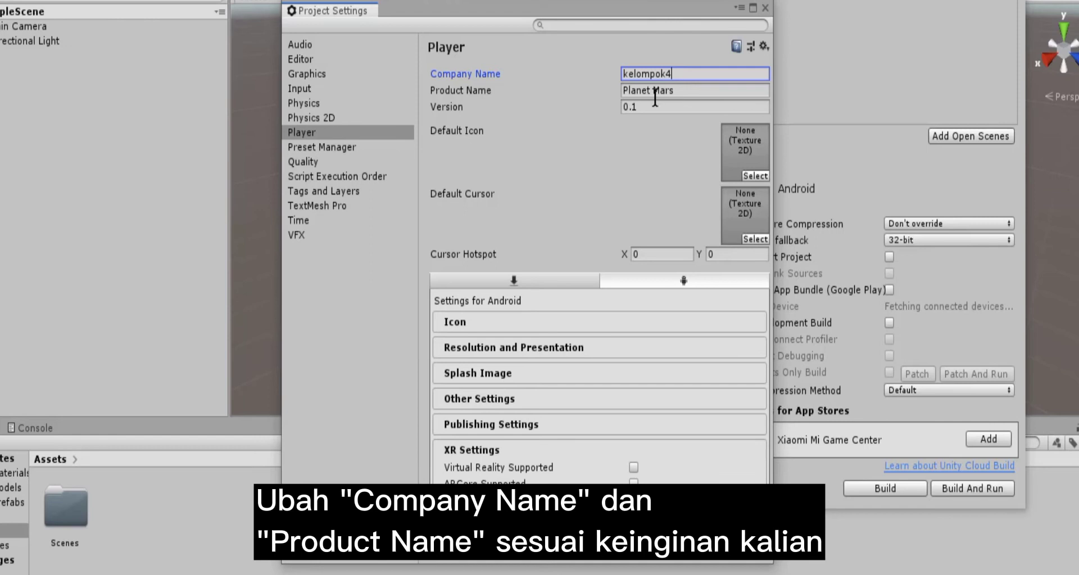
{"action": "double_click", "coordinate": [653, 92]}
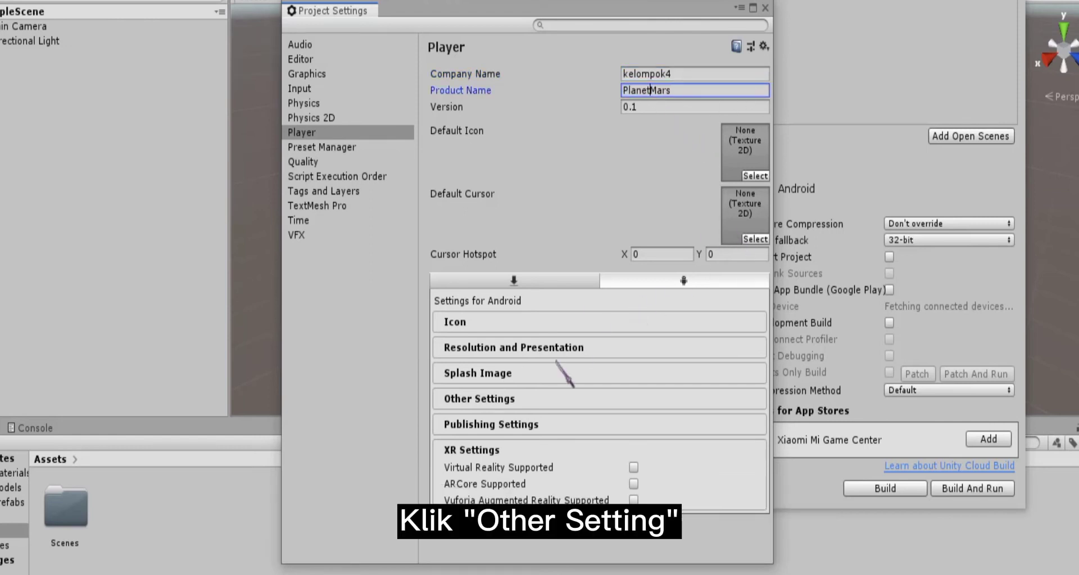
In the Android Other Settings, remove Vulkan from the Graphics APIs and add OpenGLES2.
{"action": "left_click", "coordinate": [464, 400]}
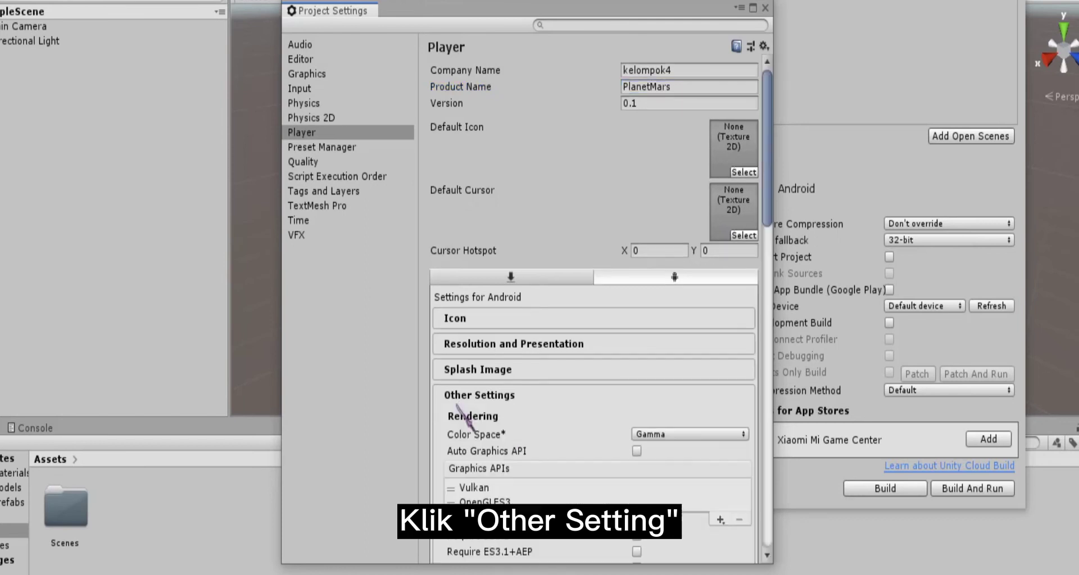
{"action": "scroll", "coordinate": [771, 213], "scroll_direction": "down", "scroll_amount": 5}
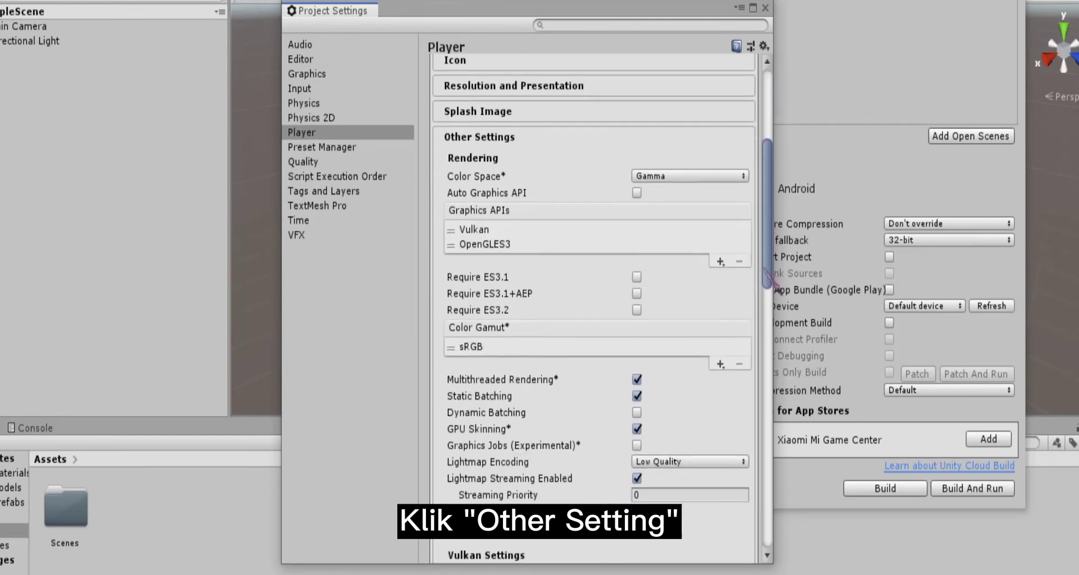
{"action": "left_click", "coordinate": [520, 230]}
{"action": "left_click", "coordinate": [739, 262]}
{"action": "left_click", "coordinate": [721, 247]}
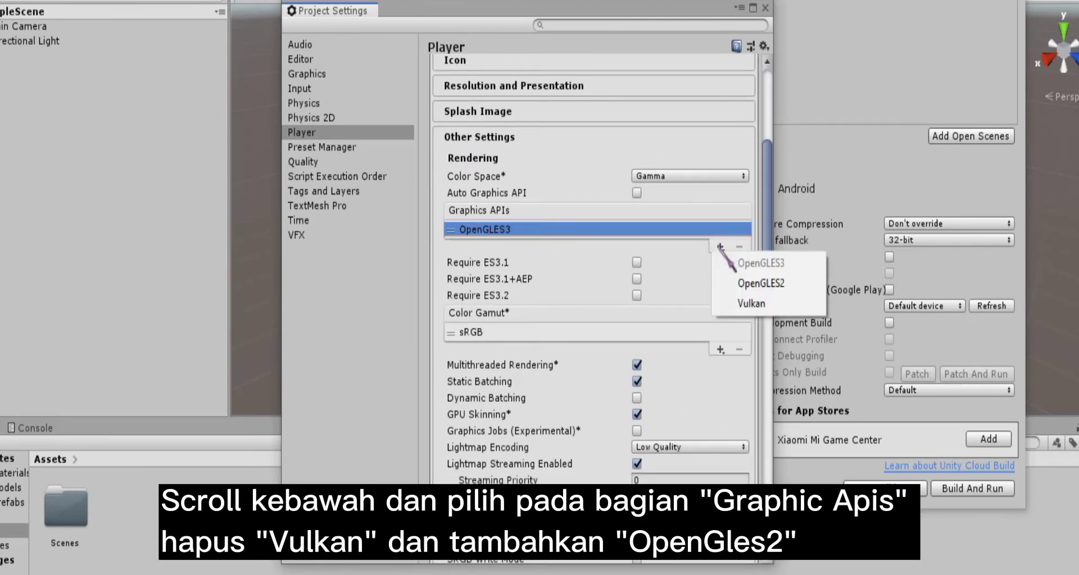
{"action": "left_click", "coordinate": [747, 281]}
Set the package name in the Identification settings to com.kelompok4.PlanetMars.
{"action": "scroll", "coordinate": [765, 286], "scroll_direction": "down", "scroll_amount": 5}
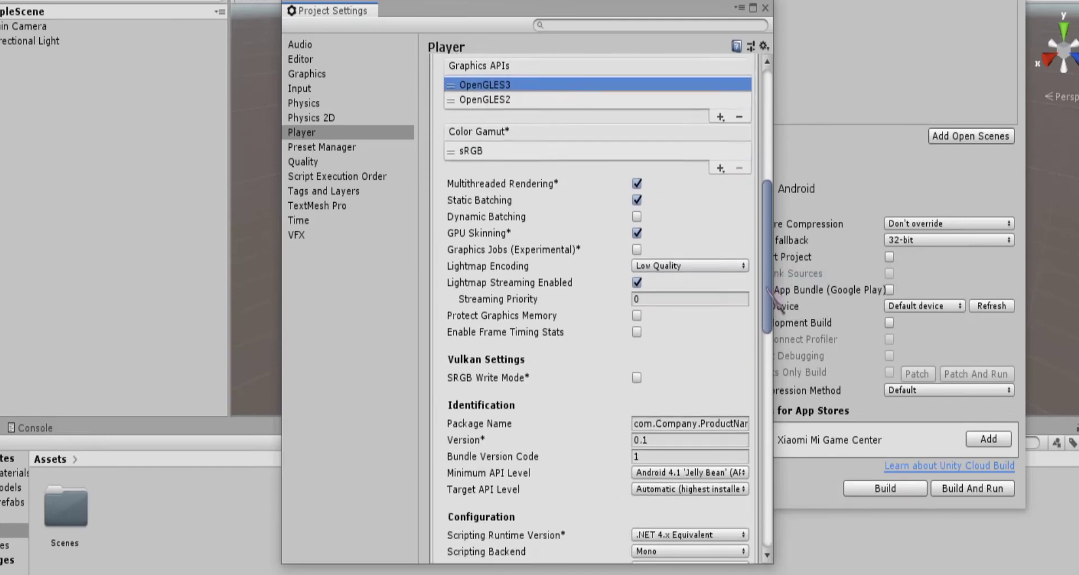
{"action": "left_click", "coordinate": [680, 380]}
{"action": "left_click", "coordinate": [692, 380]}
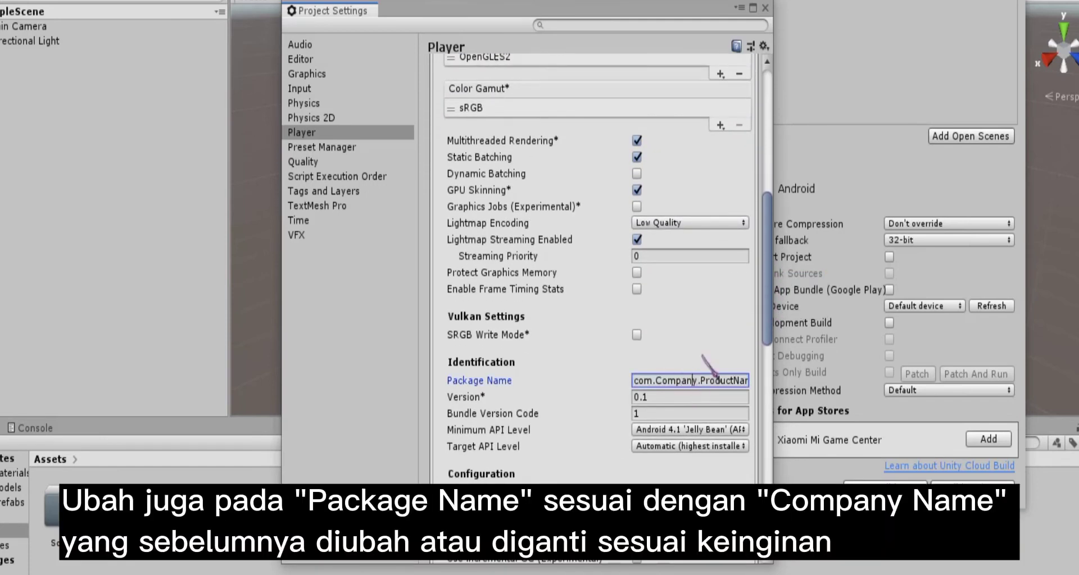
{"action": "key", "text": "BackSpace"}
{"action": "key", "text": "BackSpace"}
{"action": "key", "text": "BackSpace"}
{"action": "key", "text": "BackSpace"}
{"action": "key", "text": "BackSpace"}
{"action": "key", "text": "BackSpace"}
{"action": "key", "text": "BackSpace"}
{"action": "type", "text": "kelompok4"}
{"action": "key", "text": "End"}
{"action": "key", "text": "BackSpace"}
{"action": "key", "text": "BackSpace"}
{"action": "key", "text": "BackSpace"}
{"action": "key", "text": "BackSpace"}
{"action": "key", "text": "BackSpace"}
{"action": "key", "text": "BackSpace"}
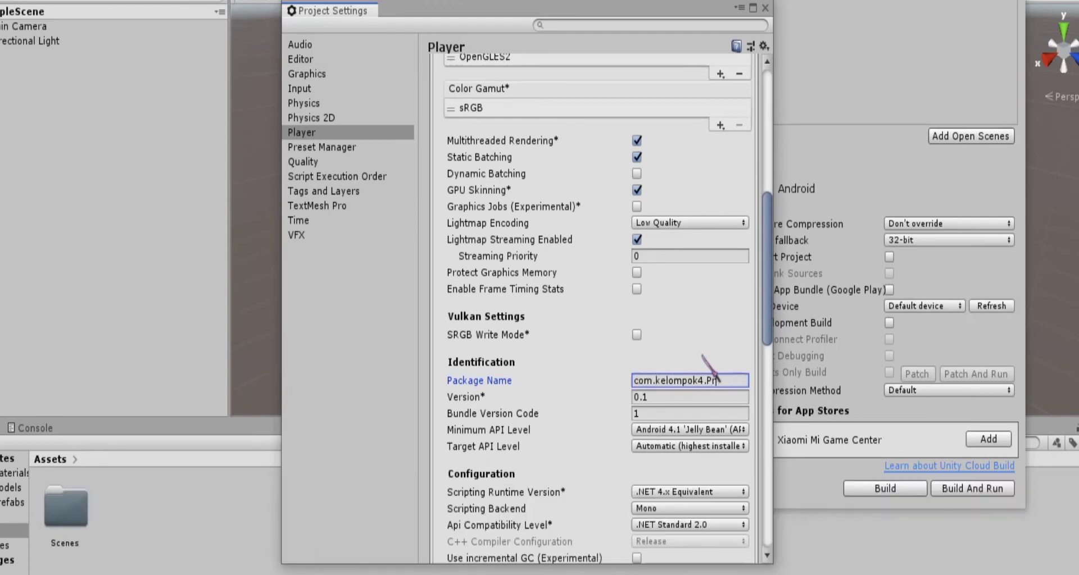
{"action": "type", "text": "lanetMars"}
Enable Vuforia Augmented Reality Supported in the XR settings and close the Project Settings and Build Settings.
{"action": "left_click_drag", "start_coordinate": [767, 286], "coordinate": [772, 500]}
{"action": "left_click", "coordinate": [467, 534]}
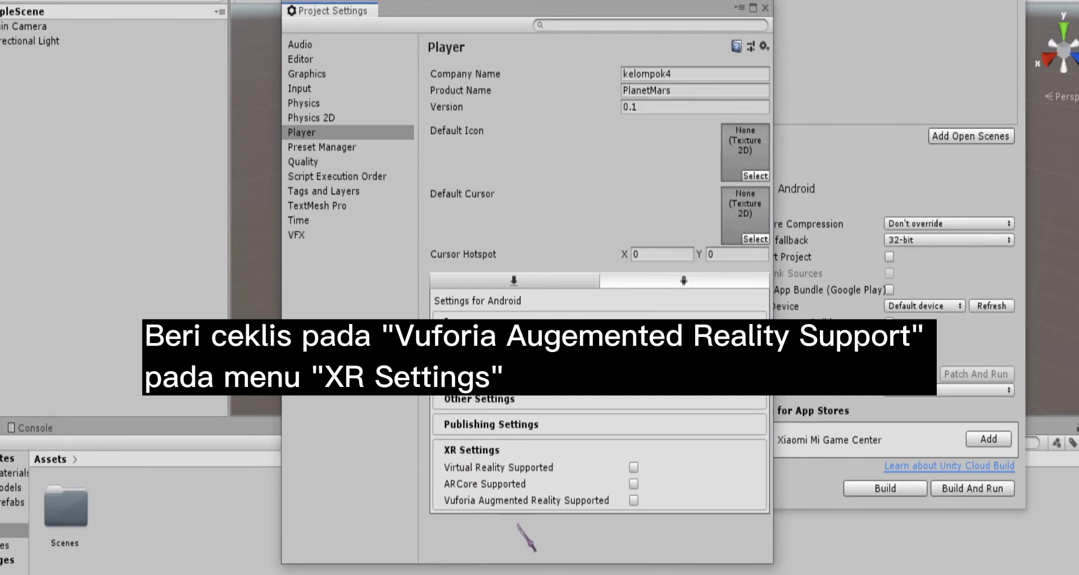
{"action": "left_click", "coordinate": [632, 499]}
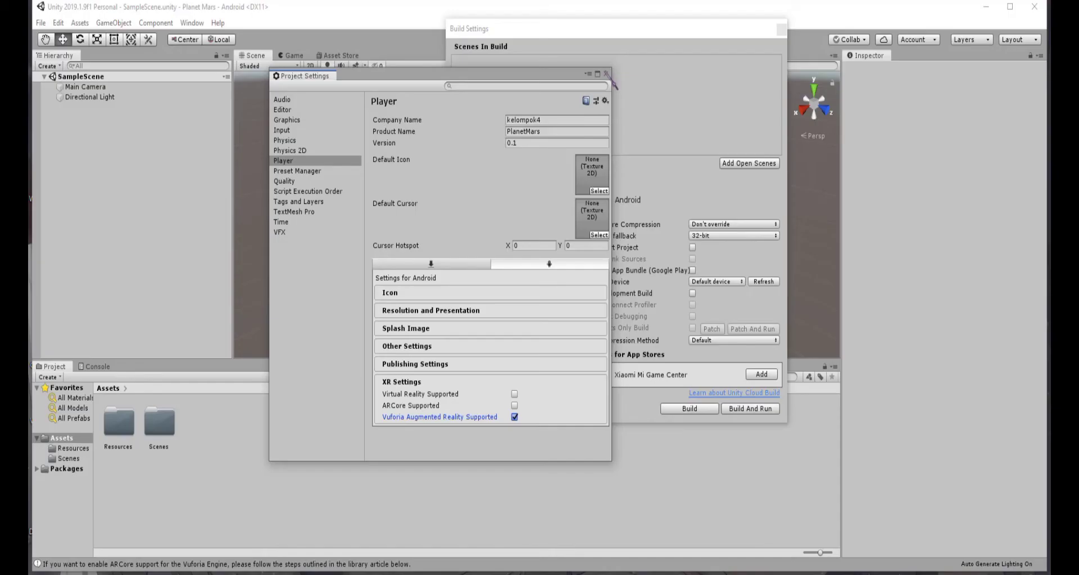
{"action": "left_click", "coordinate": [765, 7]}
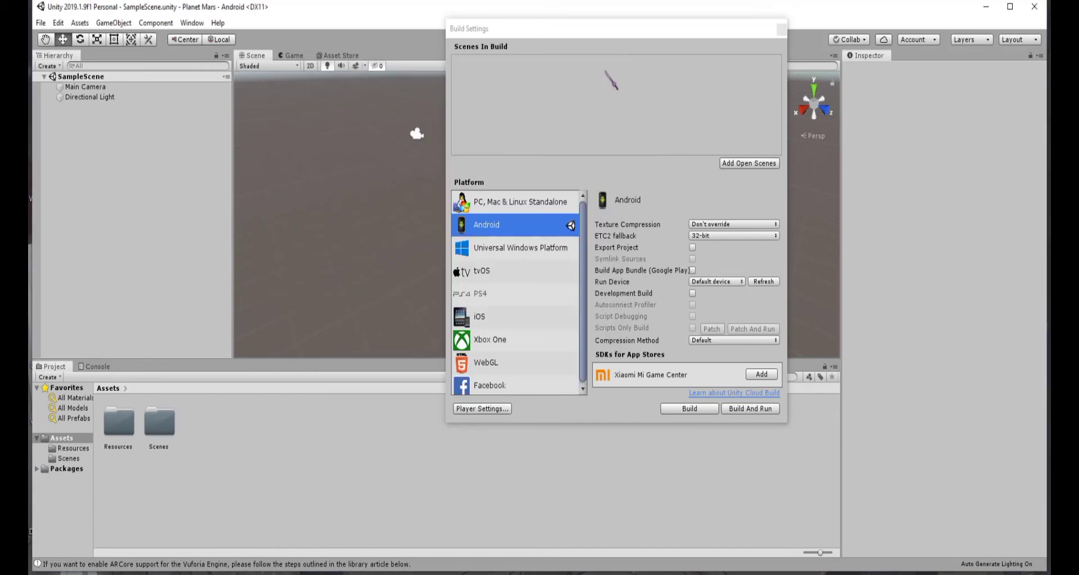
{"action": "left_click", "coordinate": [782, 29]}
Switch to File Explorer and import the projek planet mars model and the WhatsApp texture image from Downloads into the Unity Assets folder.
{"action": "key", "text": "alt+Tab"}
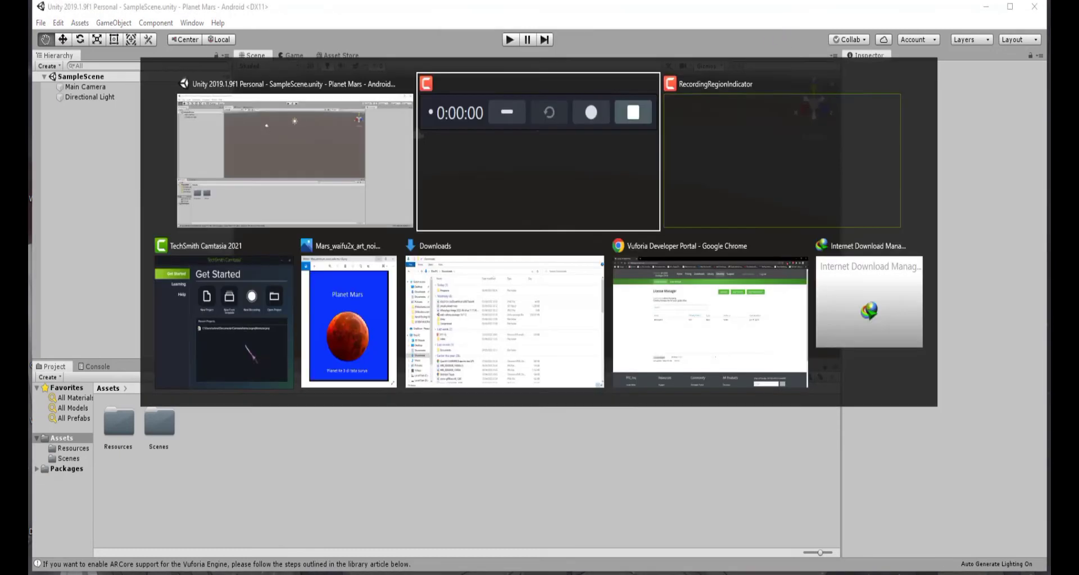
{"action": "left_click", "coordinate": [515, 368]}
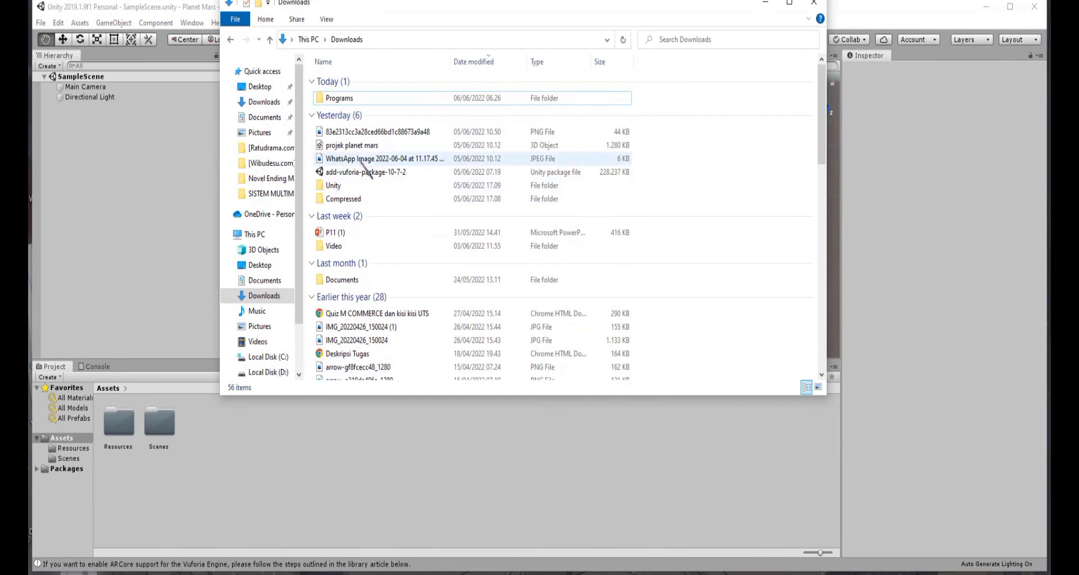
{"action": "left_click", "coordinate": [362, 147]}
{"action": "key", "text": "shift+Down"}
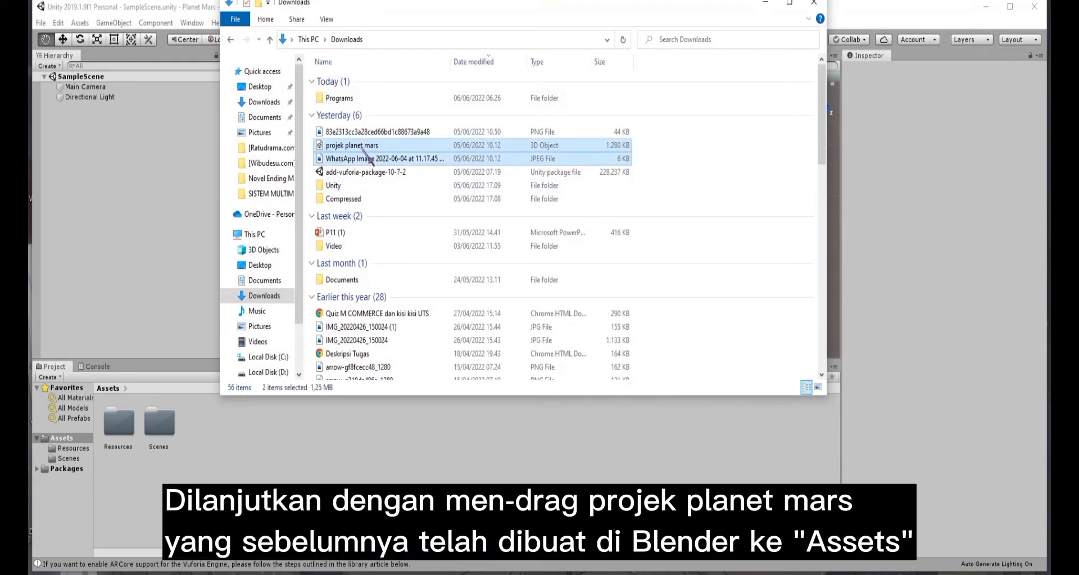
{"action": "left_click_drag", "start_coordinate": [362, 147], "coordinate": [331, 469]}
{"action": "left_click_drag", "start_coordinate": [731, 155], "coordinate": [766, 22]}
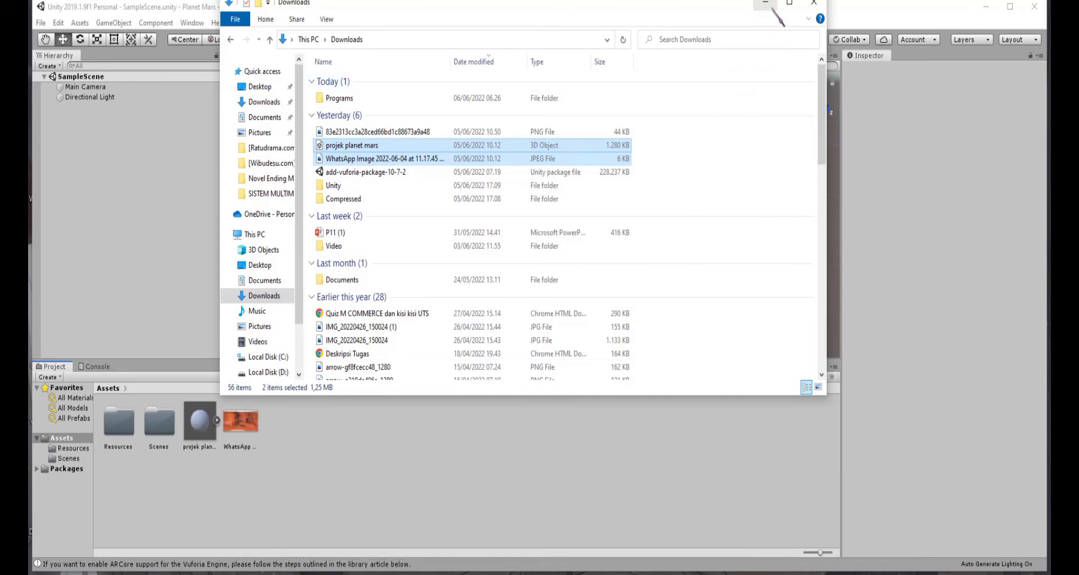
{"action": "left_click", "coordinate": [770, 6]}
Place the projek planet mars model in the scene and extract its materials into the Assets folder.
{"action": "left_click_drag", "start_coordinate": [200, 422], "coordinate": [532, 170]}
{"action": "left_click_drag", "start_coordinate": [544, 261], "coordinate": [480, 227], "text": "alt"}
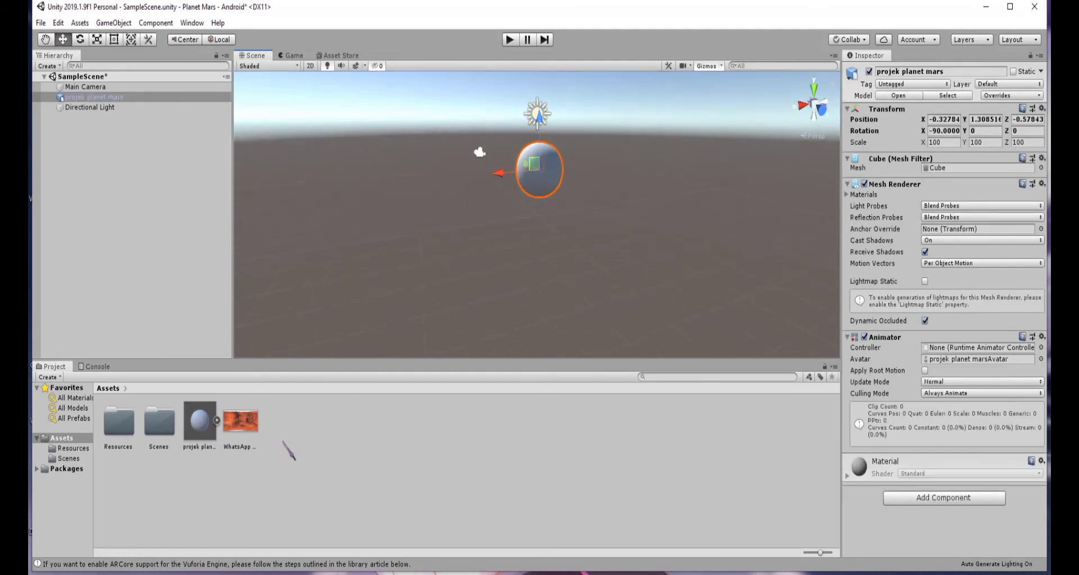
{"action": "left_click", "coordinate": [211, 427]}
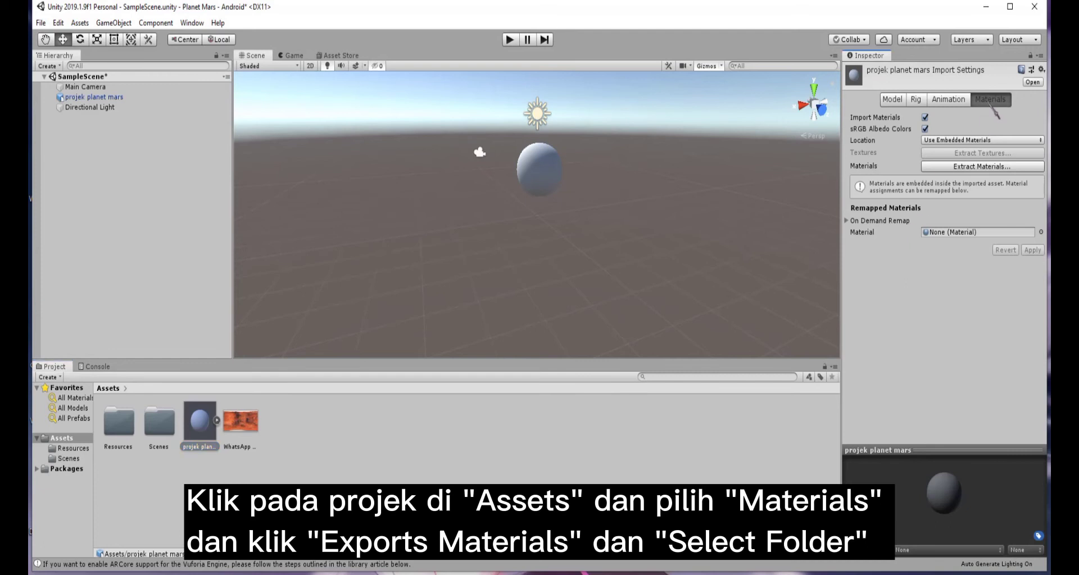
{"action": "left_click", "coordinate": [983, 167]}
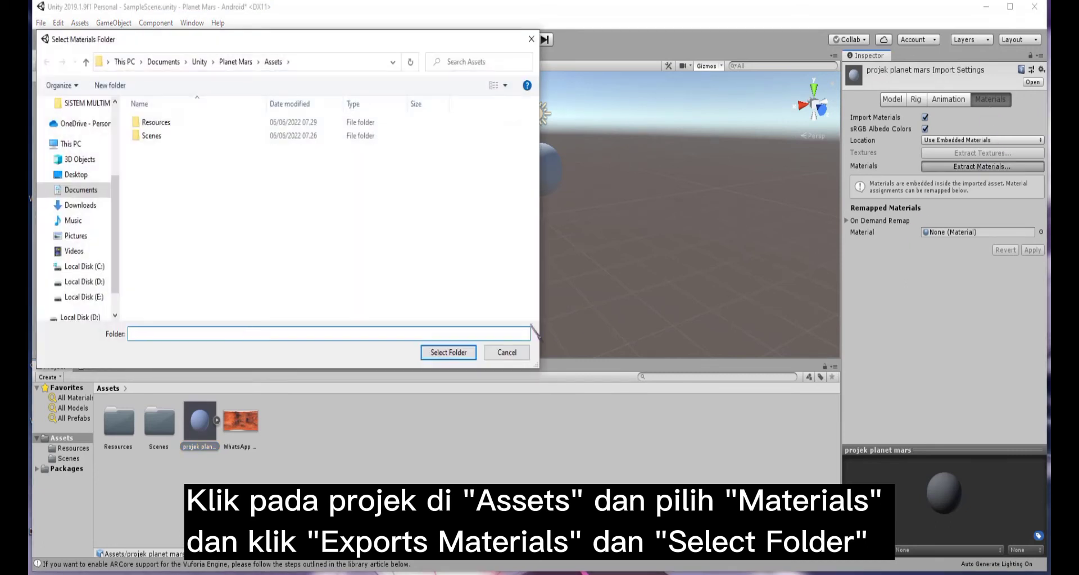
{"action": "left_click", "coordinate": [449, 352]}
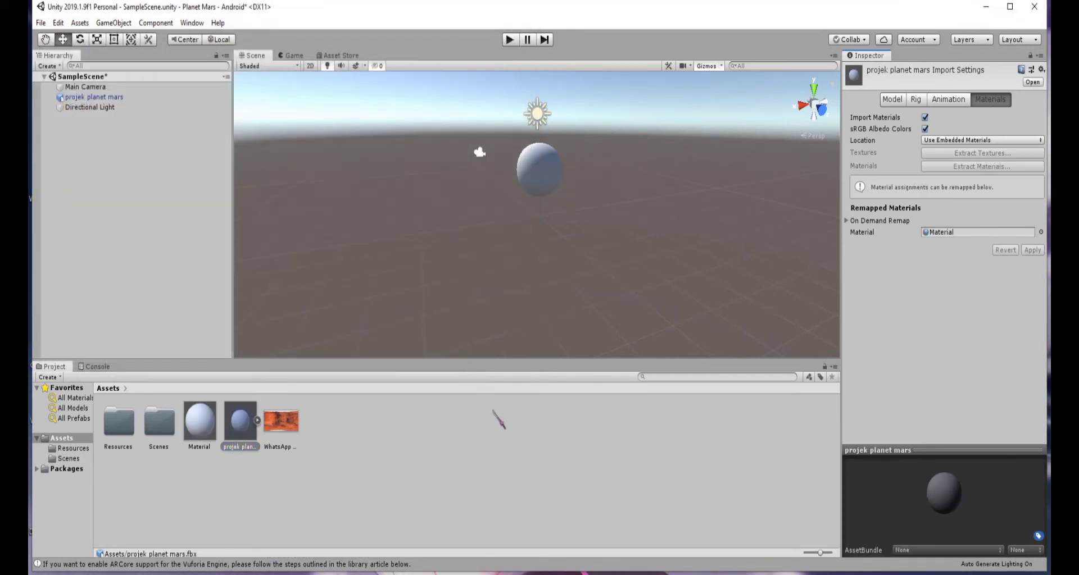
Assign the imported WhatsApp image as the Albedo texture of the extracted Material.
{"action": "left_click", "coordinate": [204, 418]}
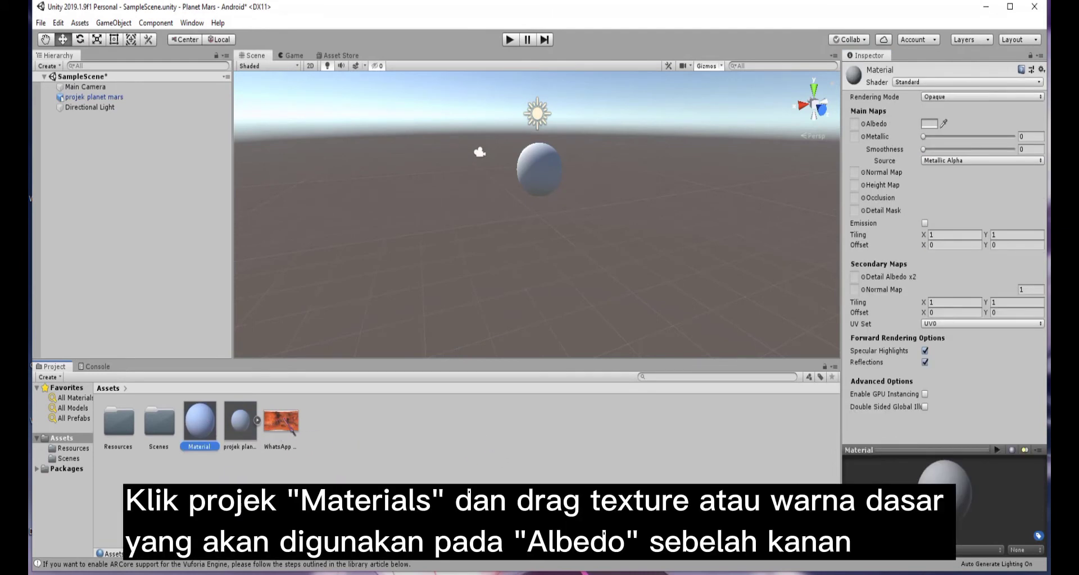
{"action": "left_click_drag", "start_coordinate": [288, 426], "coordinate": [316, 445]}
{"action": "left_click_drag", "start_coordinate": [779, 398], "coordinate": [854, 125]}
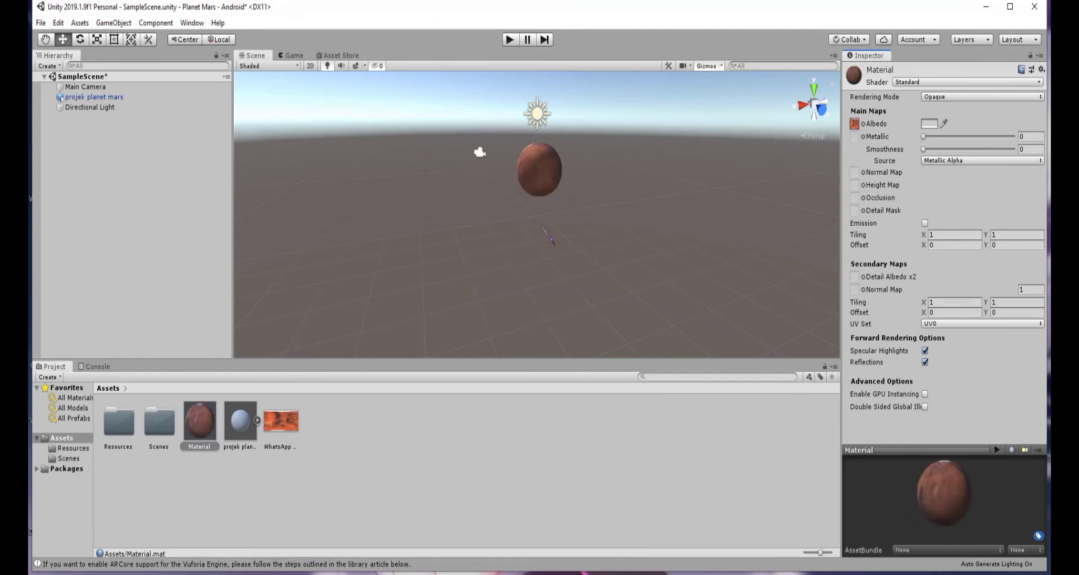
{"action": "mouse_move", "coordinate": [504, 226]}
{"action": "left_mouse_down", "text": "alt"}
{"action": "mouse_move", "coordinate": [590, 234]}
{"action": "mouse_move", "coordinate": [508, 227]}
{"action": "left_mouse_up", "text": "alt"}
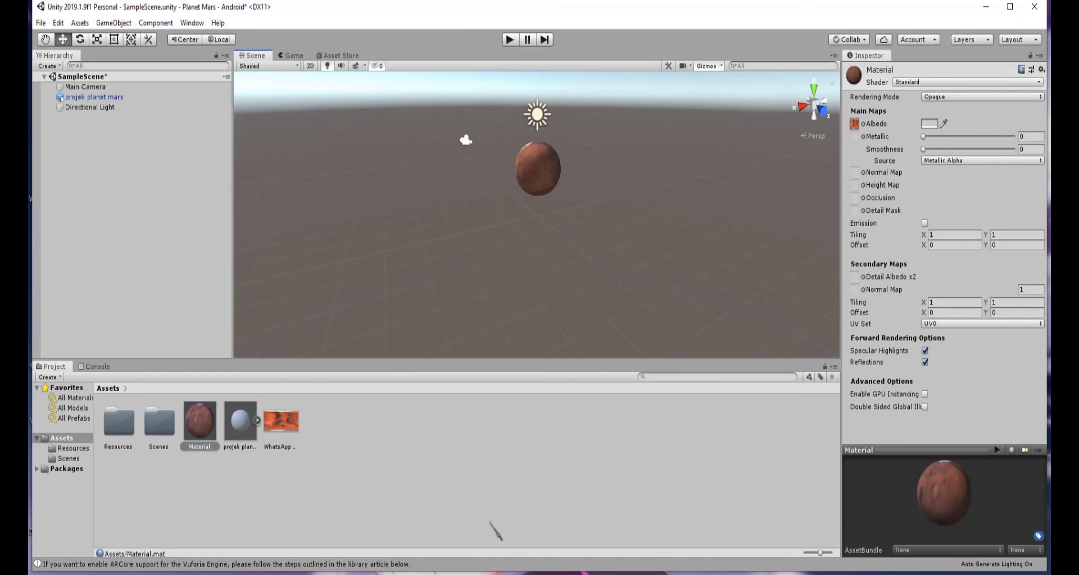
Switch to the Vuforia Developer Portal and download the db_planet database with the Mars target for Unity Editor.
{"action": "key", "text": "alt+Tab"}
{"action": "left_click", "coordinate": [700, 300]}
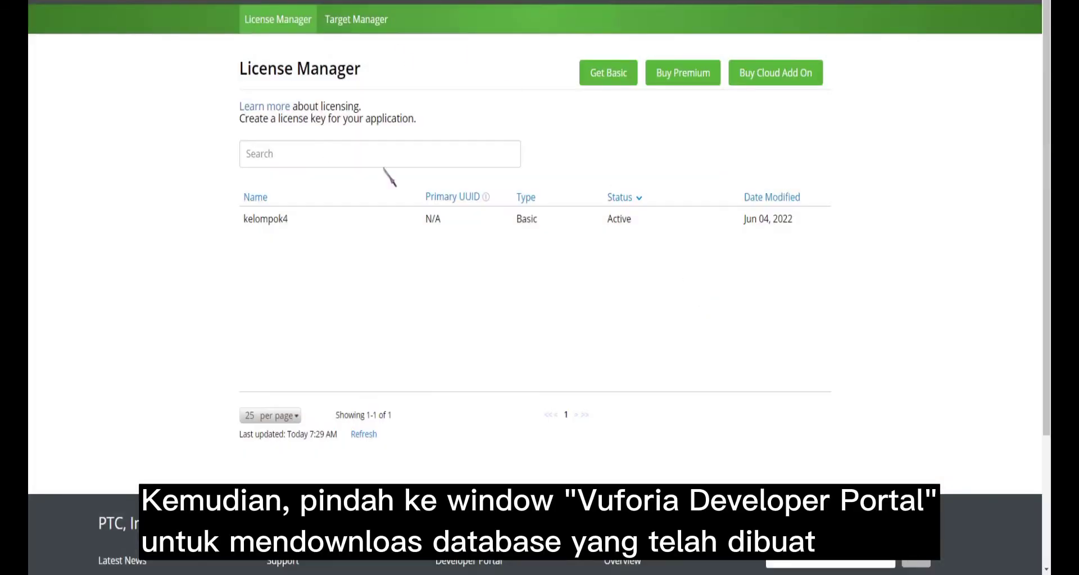
{"action": "left_click", "coordinate": [378, 20]}
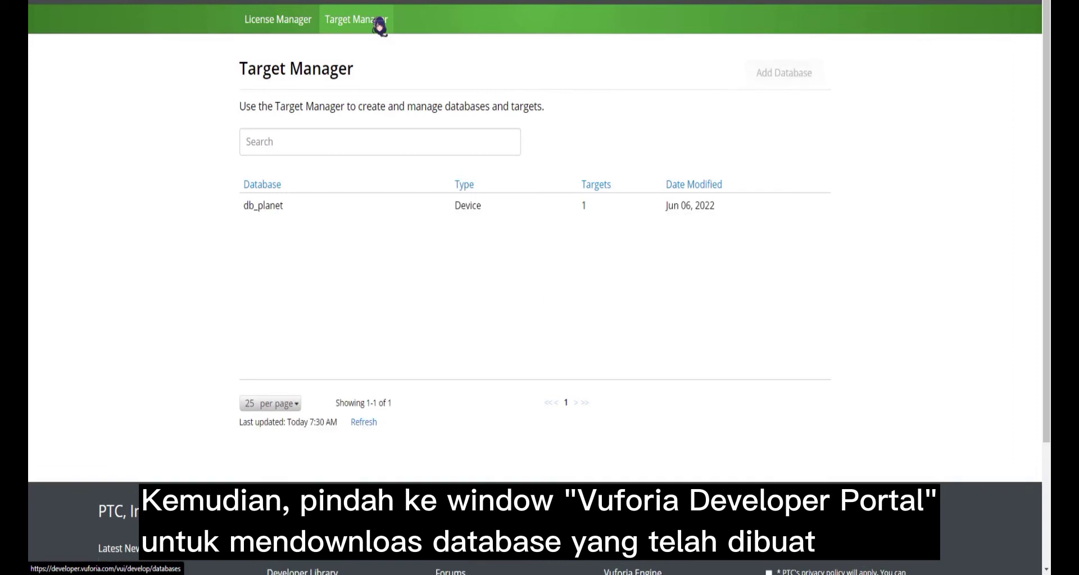
{"action": "left_click", "coordinate": [270, 208]}
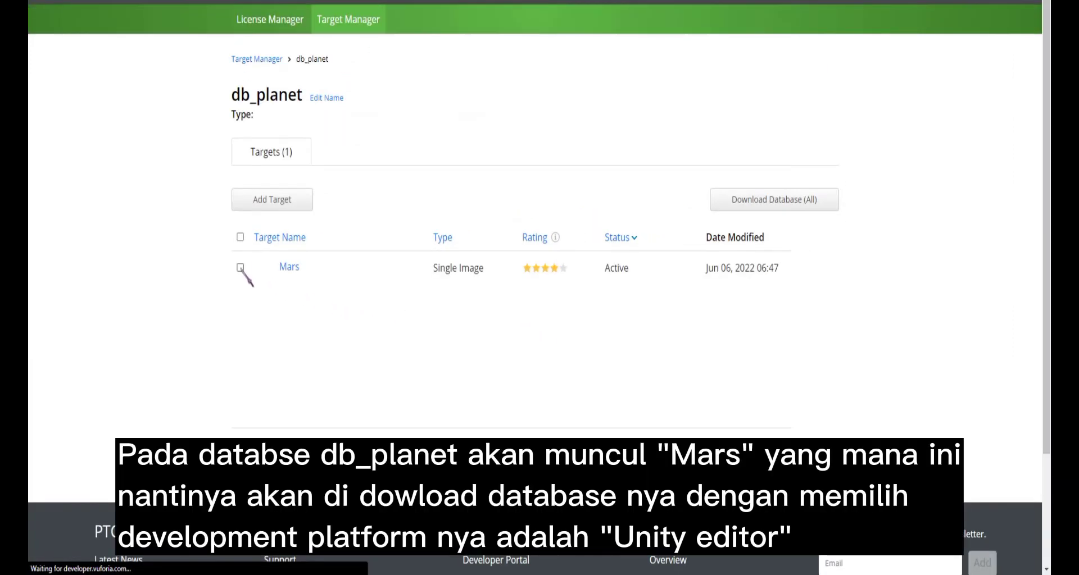
{"action": "left_click", "coordinate": [240, 267]}
{"action": "left_click", "coordinate": [753, 199]}
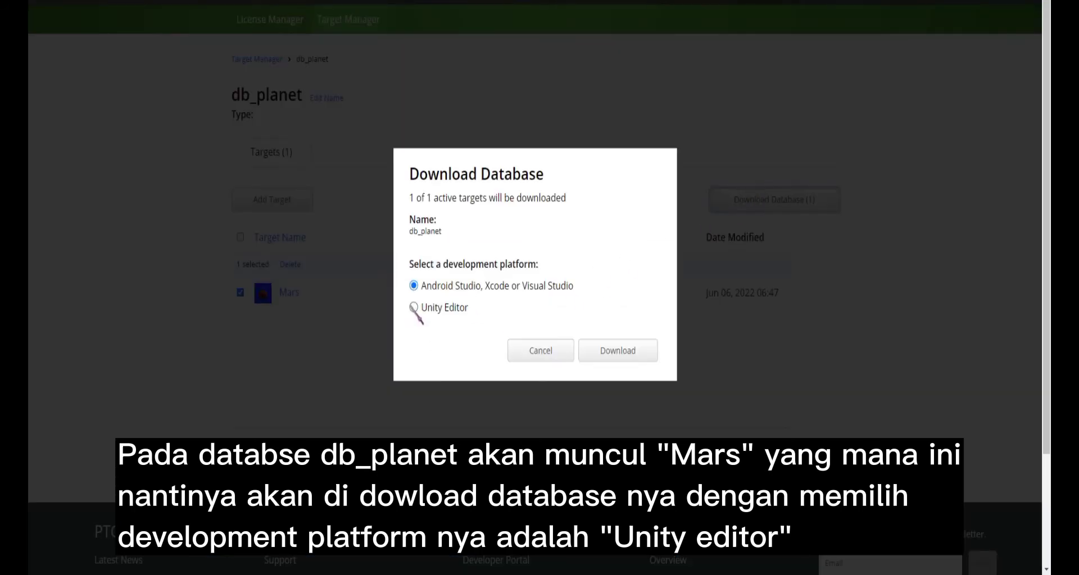
{"action": "left_click", "coordinate": [608, 353]}
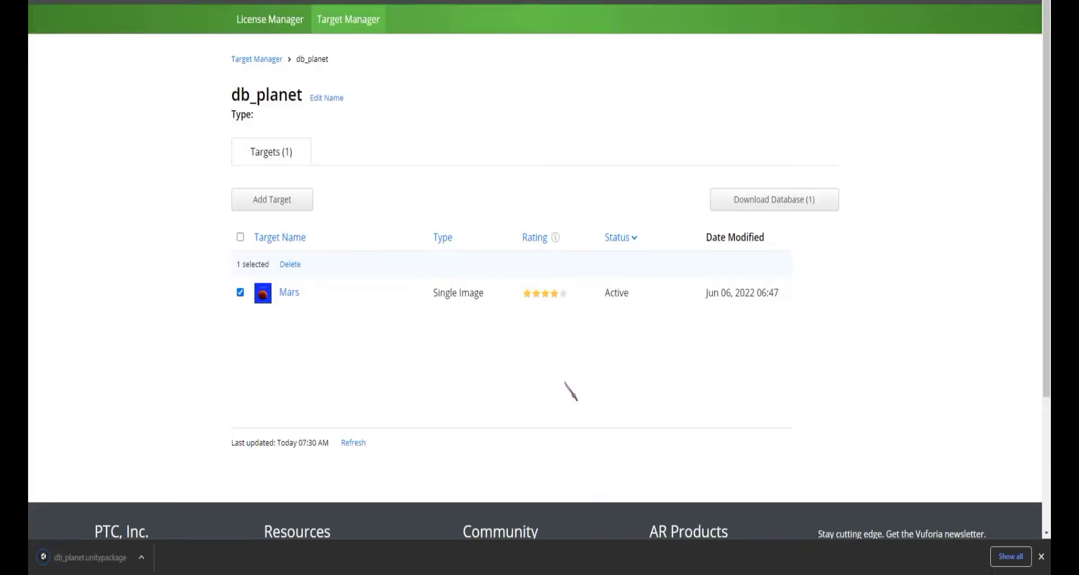
Open the downloaded db_planet package from the Downloads folder and import all its files into the Unity project.
{"action": "key", "text": "alt+Tab"}
{"action": "left_click", "coordinate": [349, 112]}
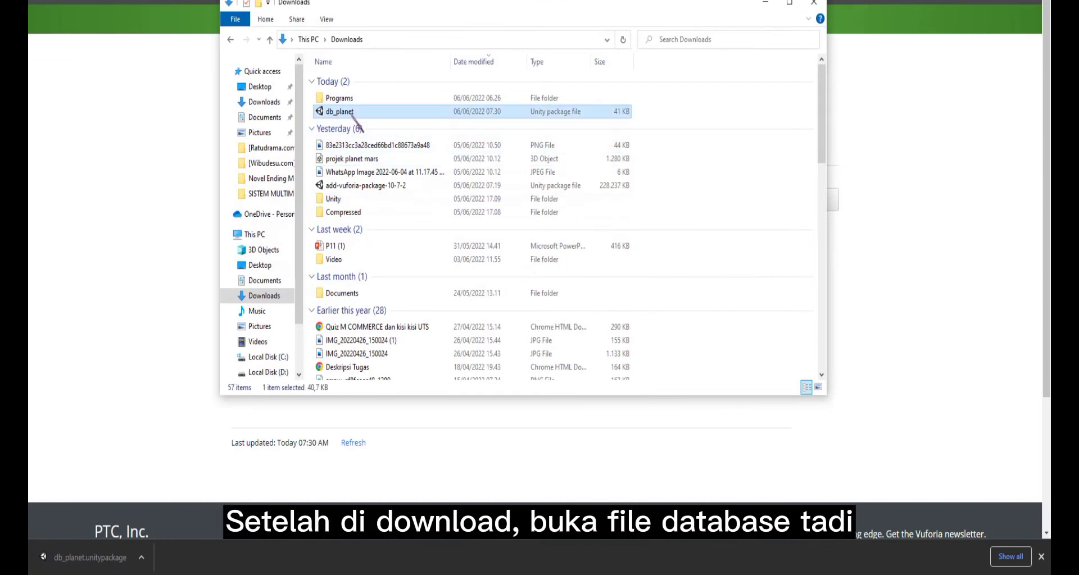
{"action": "double_click", "coordinate": [343, 111]}
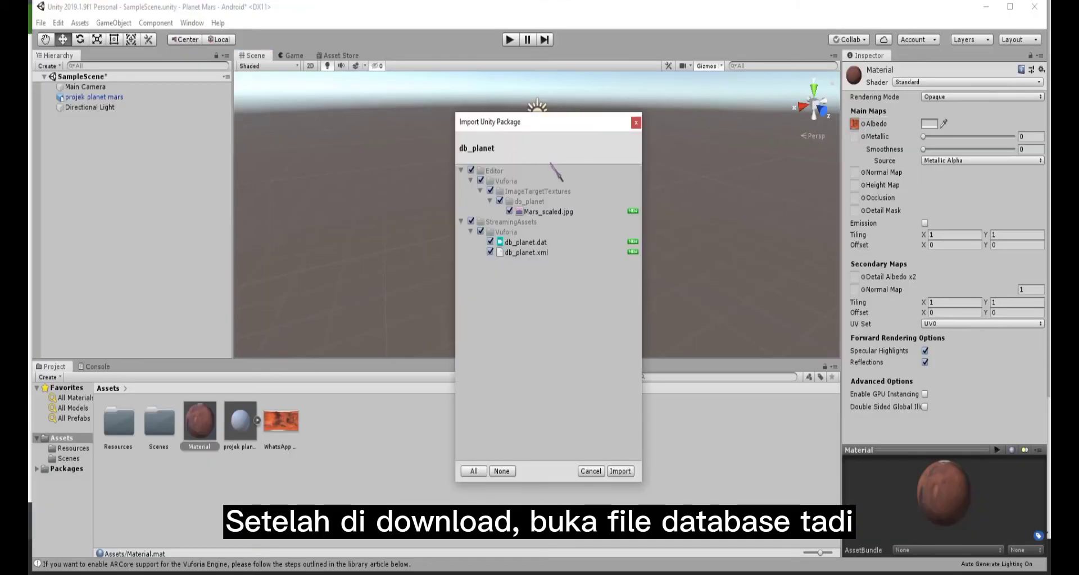
{"action": "left_click", "coordinate": [621, 472]}
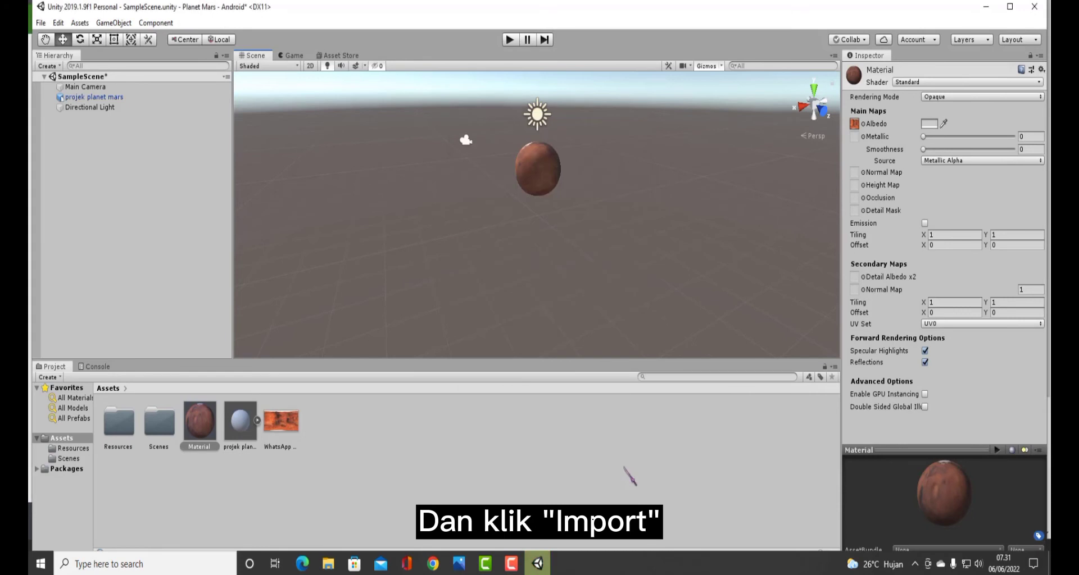
Start adding a Vuforia Engine image target and import the Vuforia Engine assets it requires.
{"action": "right_click", "coordinate": [145, 186]}
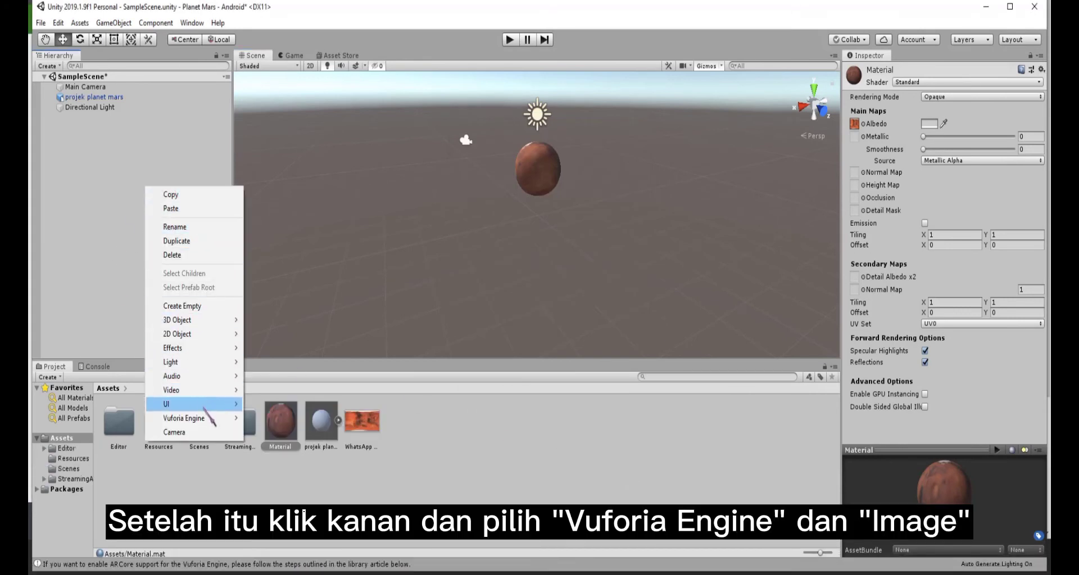
{"action": "mouse_move", "coordinate": [222, 417]}
{"action": "left_click", "coordinate": [292, 433]}
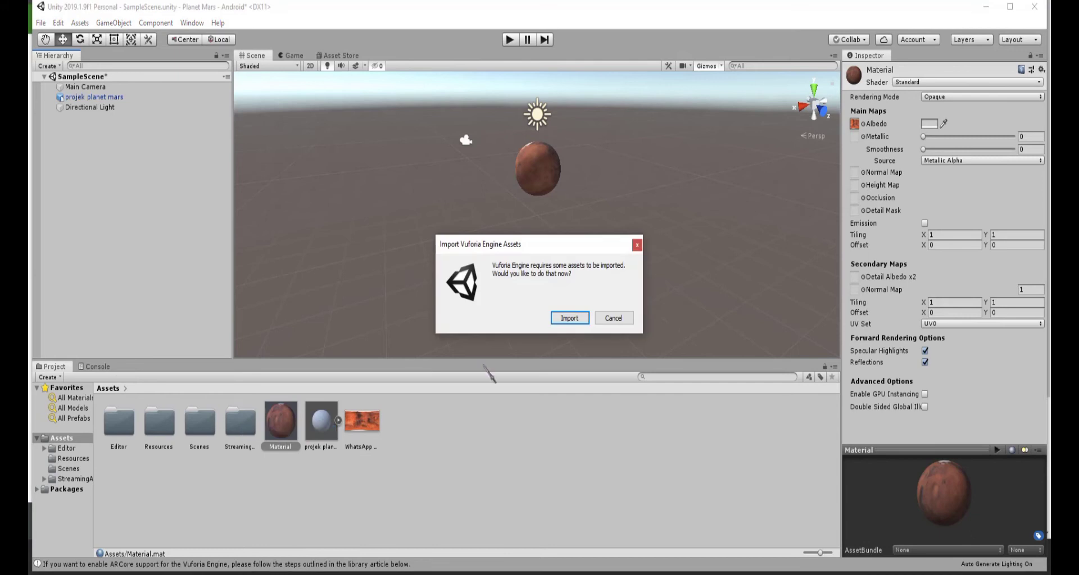
{"action": "left_click", "coordinate": [573, 317]}
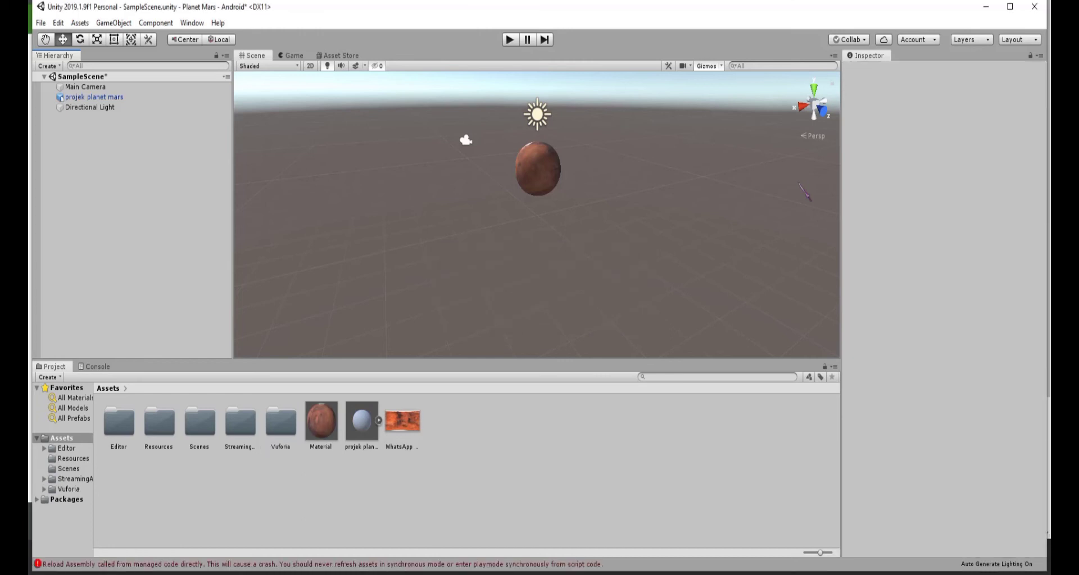
Add a Vuforia Engine image target to the scene hierarchy.
{"action": "right_click", "coordinate": [116, 180]}
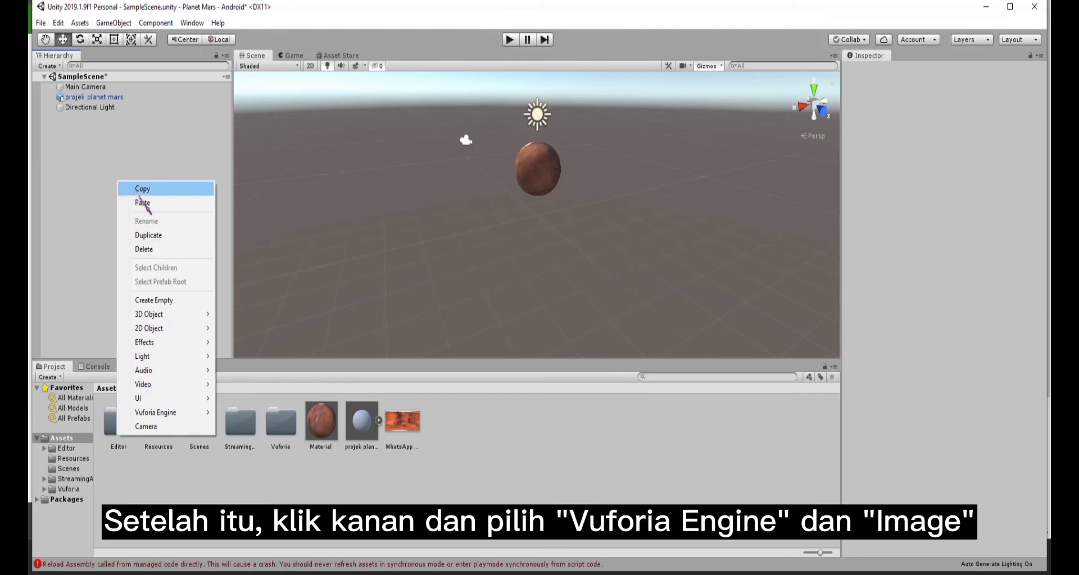
{"action": "mouse_move", "coordinate": [168, 413]}
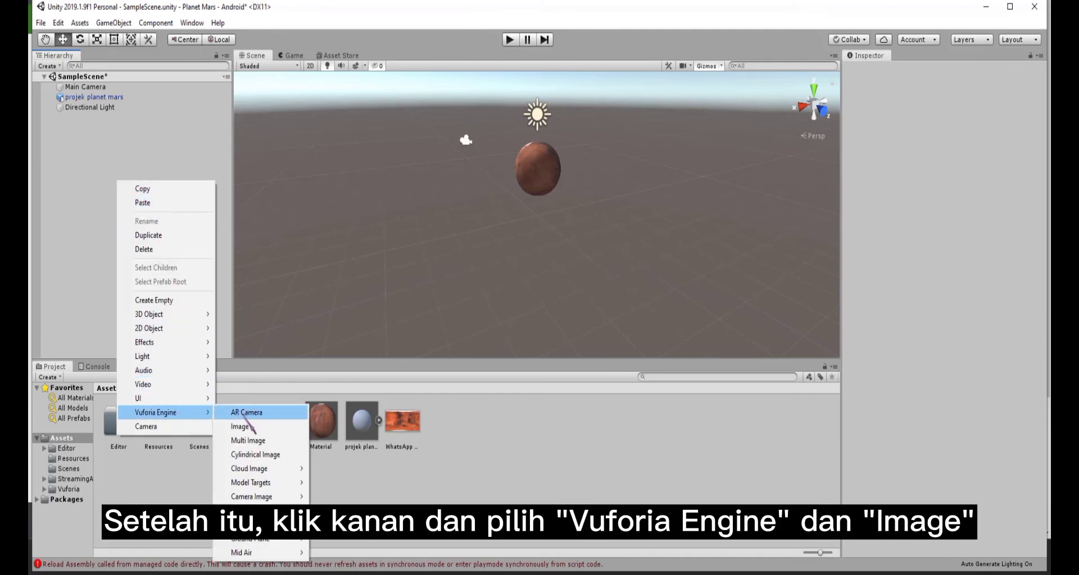
{"action": "left_click", "coordinate": [312, 427]}
{"action": "left_click_drag", "start_coordinate": [491, 275], "coordinate": [523, 234], "text": "alt"}
Scale the planet model uniformly to about 130 and move it above the image target, to about X -0.08, Y 1.57, Z -0.46.
{"action": "left_click", "coordinate": [528, 230]}
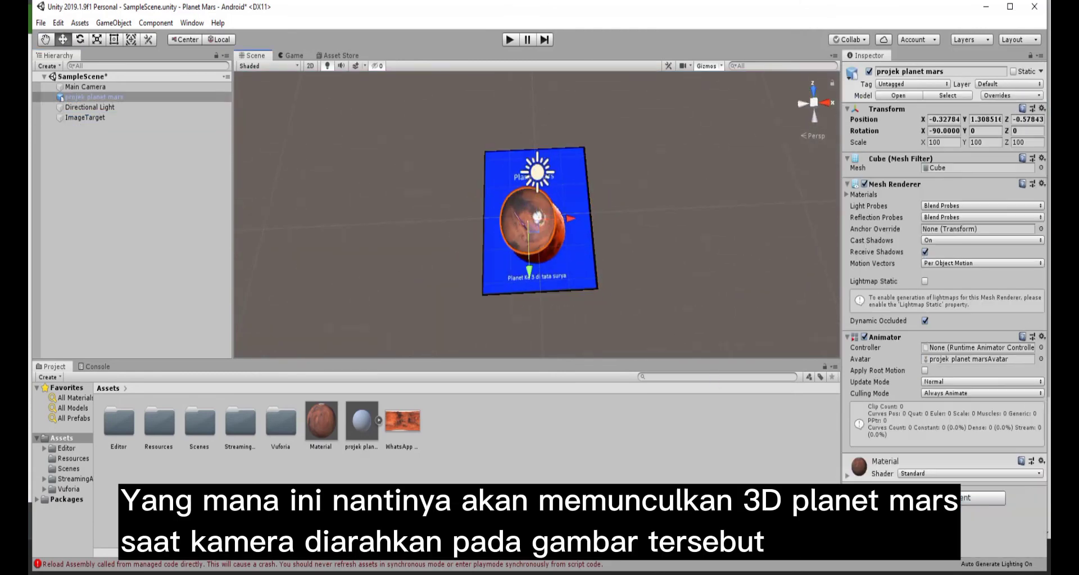
{"action": "mouse_move", "coordinate": [628, 220]}
{"action": "left_mouse_down", "text": "alt"}
{"action": "mouse_move", "coordinate": [624, 253]}
{"action": "mouse_move", "coordinate": [621, 236]}
{"action": "left_mouse_up", "text": "alt"}
{"action": "left_click", "coordinate": [96, 39]}
{"action": "left_click_drag", "start_coordinate": [537, 227], "coordinate": [364, 53]}
{"action": "left_click", "coordinate": [62, 40]}
{"action": "left_click_drag", "start_coordinate": [486, 178], "coordinate": [495, 166]}
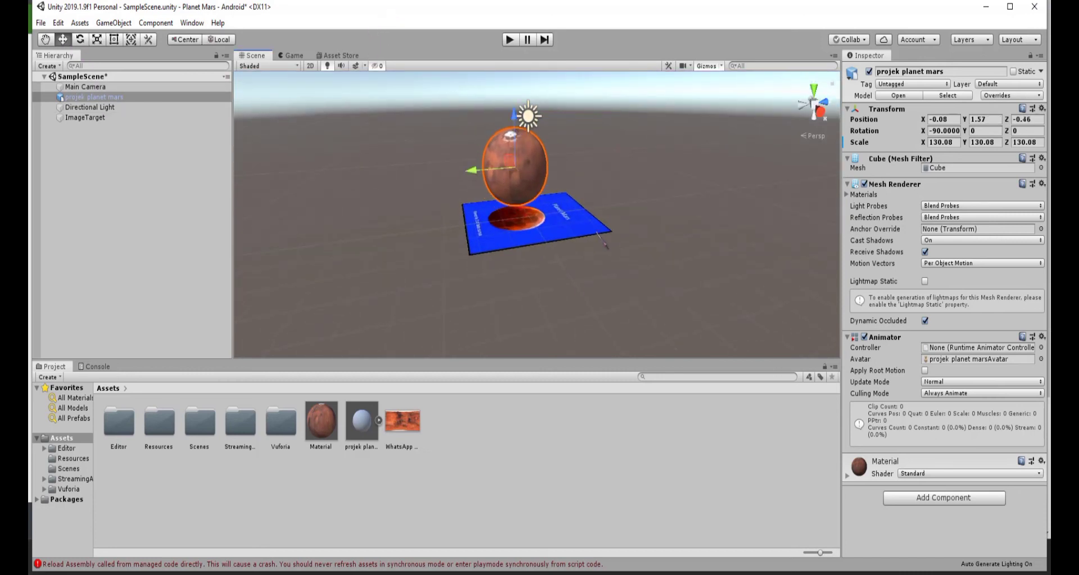
Delete the Main Camera from the scene.
{"action": "left_click", "coordinate": [148, 228]}
{"action": "left_click", "coordinate": [103, 88]}
{"action": "right_click", "coordinate": [104, 88]}
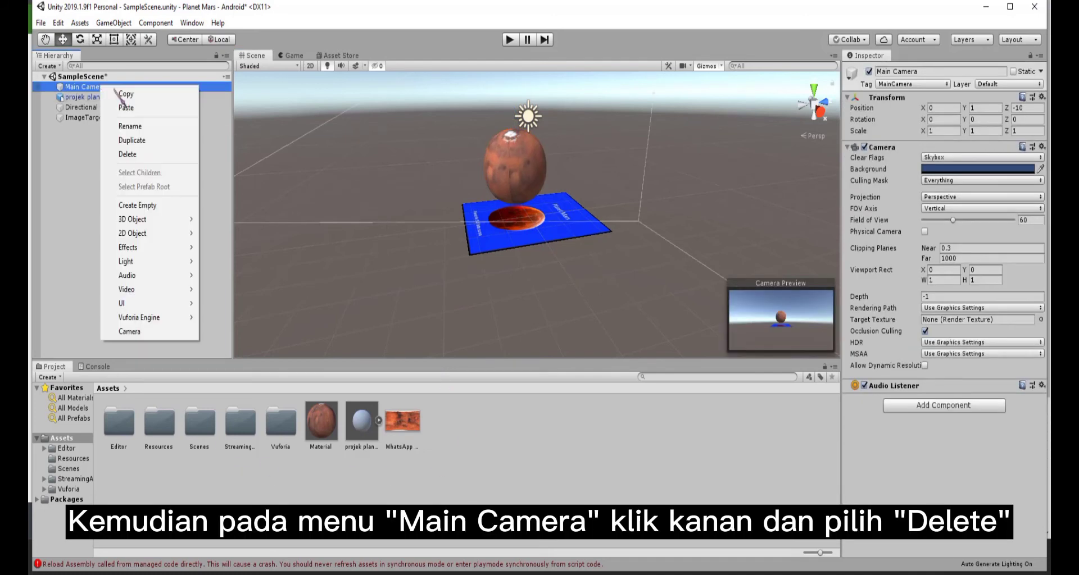
{"action": "left_click", "coordinate": [149, 154]}
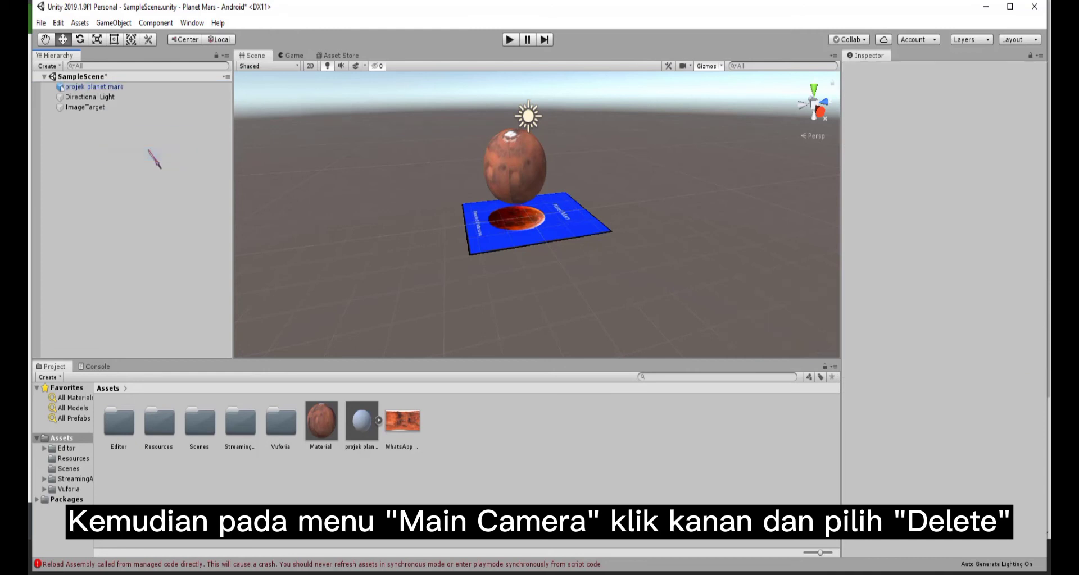
Make the projek planet mars model a child of ImageTarget in the scene hierarchy.
{"action": "left_click", "coordinate": [105, 89]}
{"action": "left_click_drag", "start_coordinate": [107, 100], "coordinate": [103, 107]}
{"action": "left_click", "coordinate": [142, 149]}
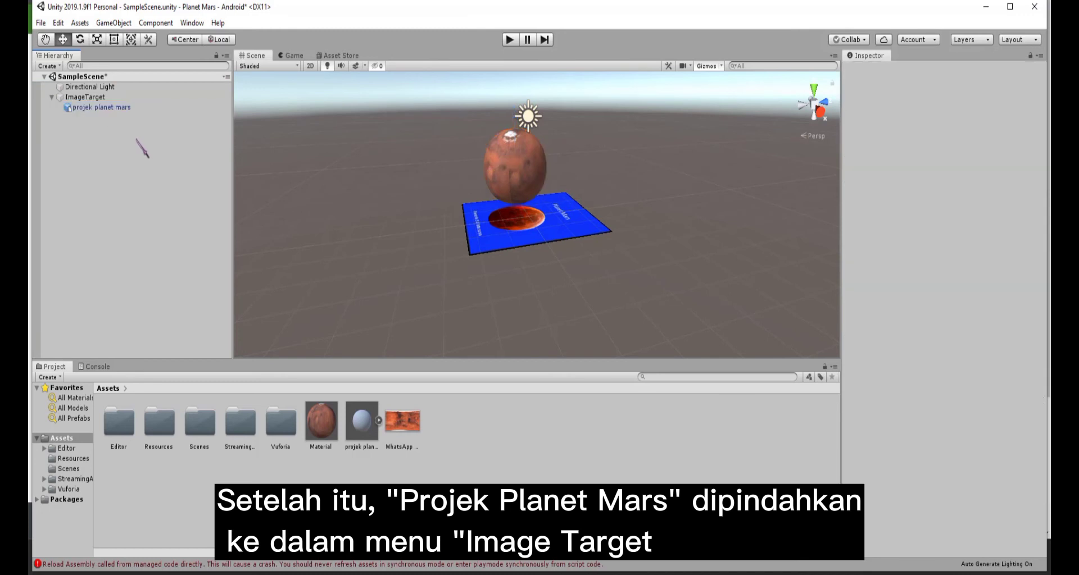
Add a Vuforia Engine AR Camera to the scene as a separate top-level object.
{"action": "right_click", "coordinate": [142, 149]}
{"action": "mouse_move", "coordinate": [193, 373]}
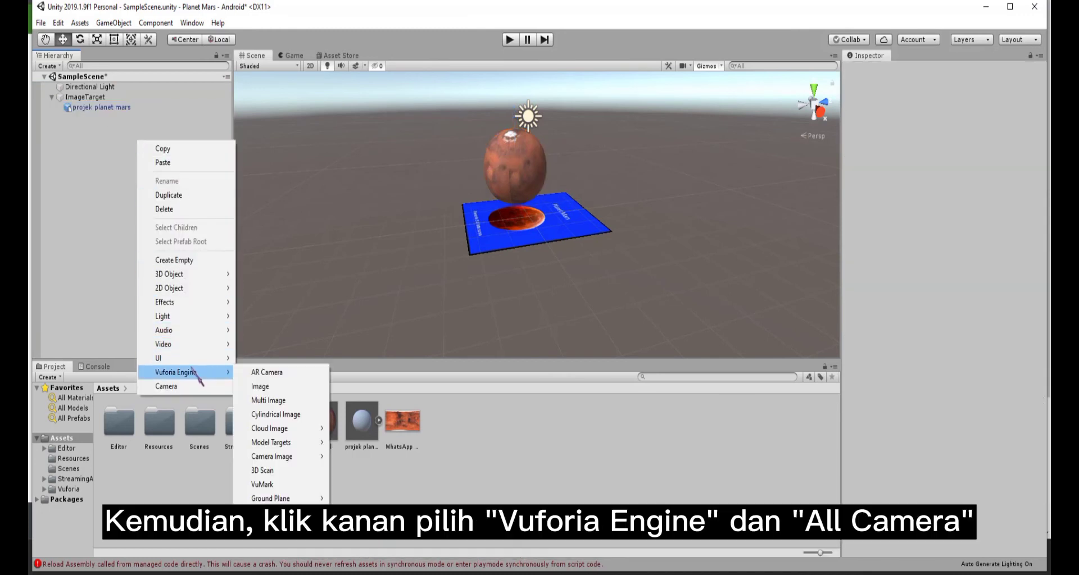
{"action": "left_click", "coordinate": [264, 372]}
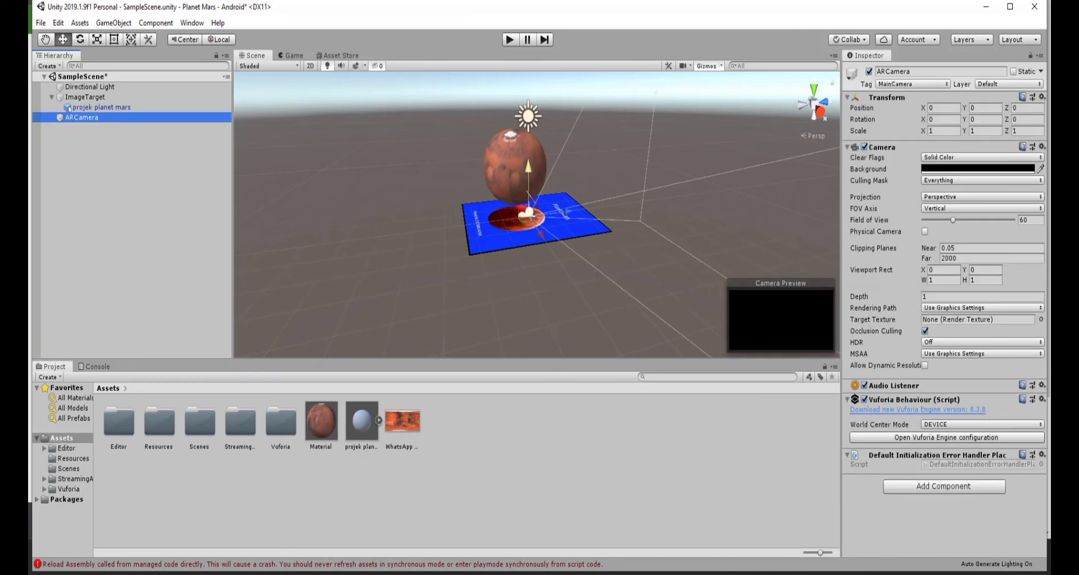
Reposition the AR camera beside the planet model, to about X 0, Y 1.11, Z 1.07.
{"action": "left_click_drag", "start_coordinate": [529, 167], "coordinate": [529, 148]}
{"action": "left_click_drag", "start_coordinate": [568, 193], "coordinate": [458, 209]}
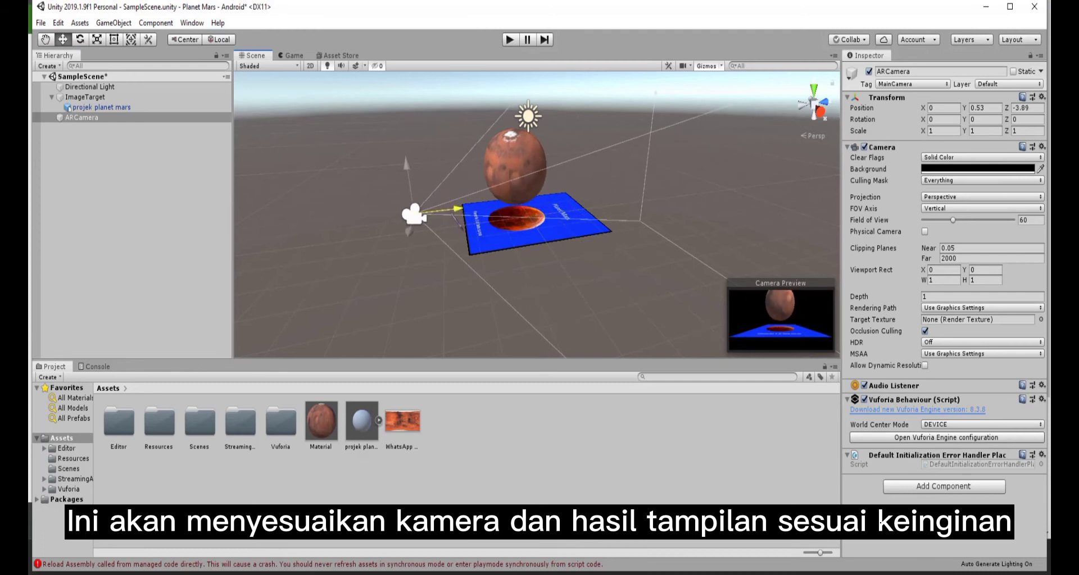
{"action": "left_click_drag", "start_coordinate": [406, 164], "coordinate": [403, 142]}
{"action": "left_click_drag", "start_coordinate": [453, 189], "coordinate": [597, 176]}
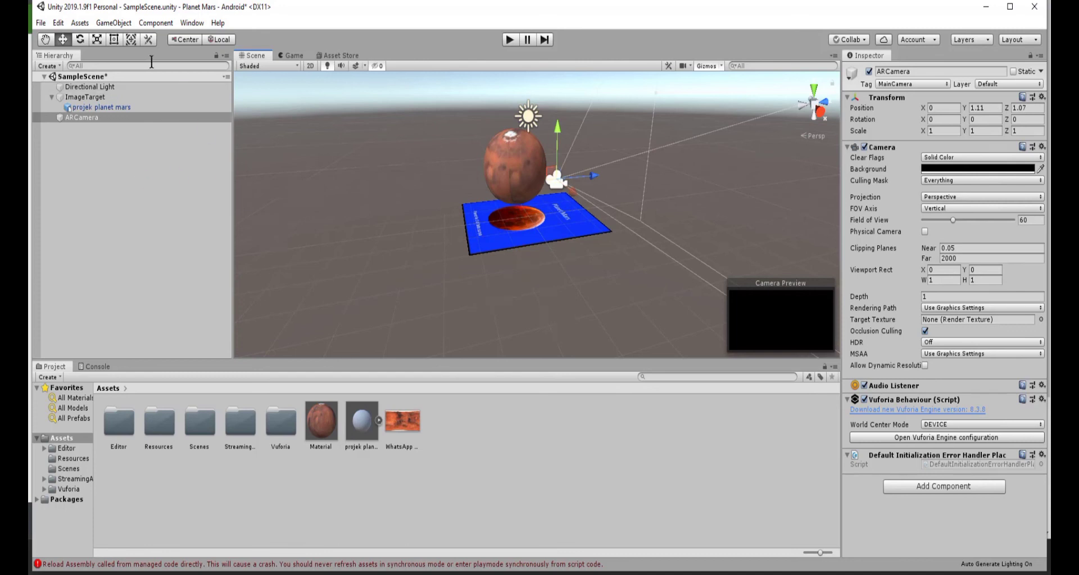
Open the Vuforia configuration, then switch to the Vuforia Developer Portal in Chrome and copy the kelompok4 license key.
{"action": "left_click", "coordinate": [193, 23]}
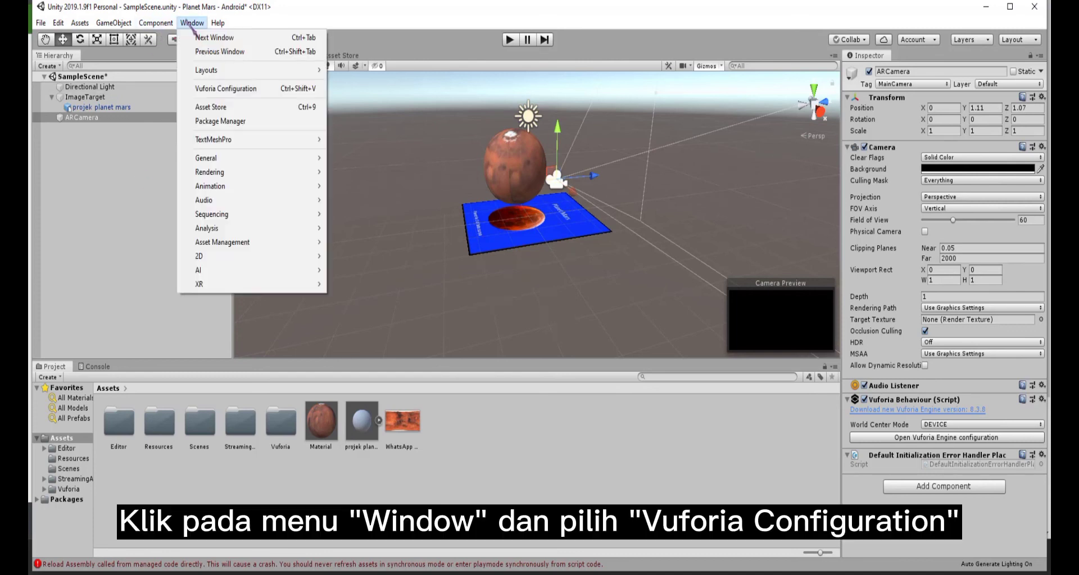
{"action": "left_click", "coordinate": [236, 89]}
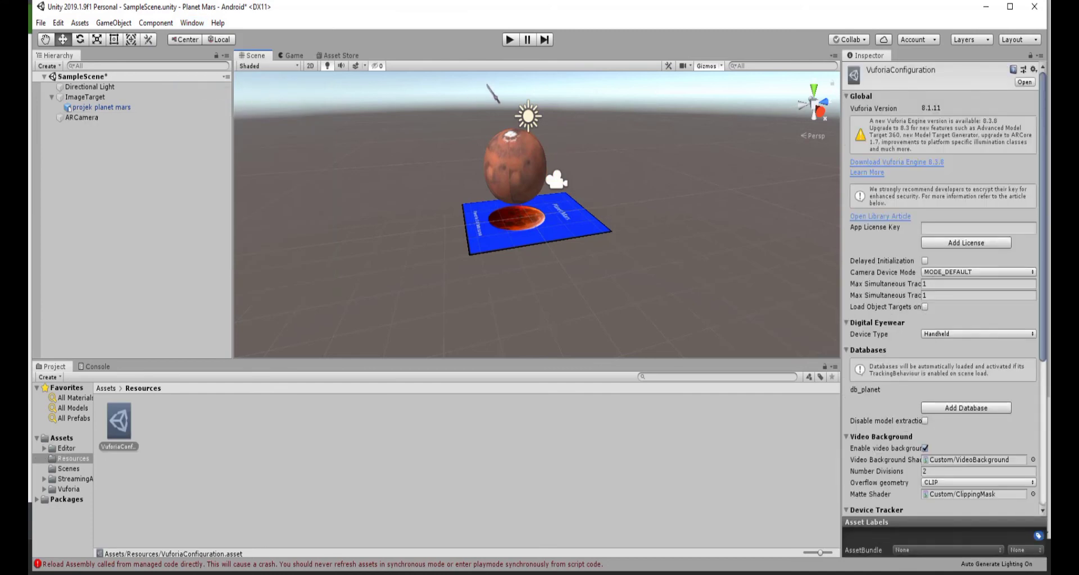
{"action": "key", "text": "alt+Tab"}
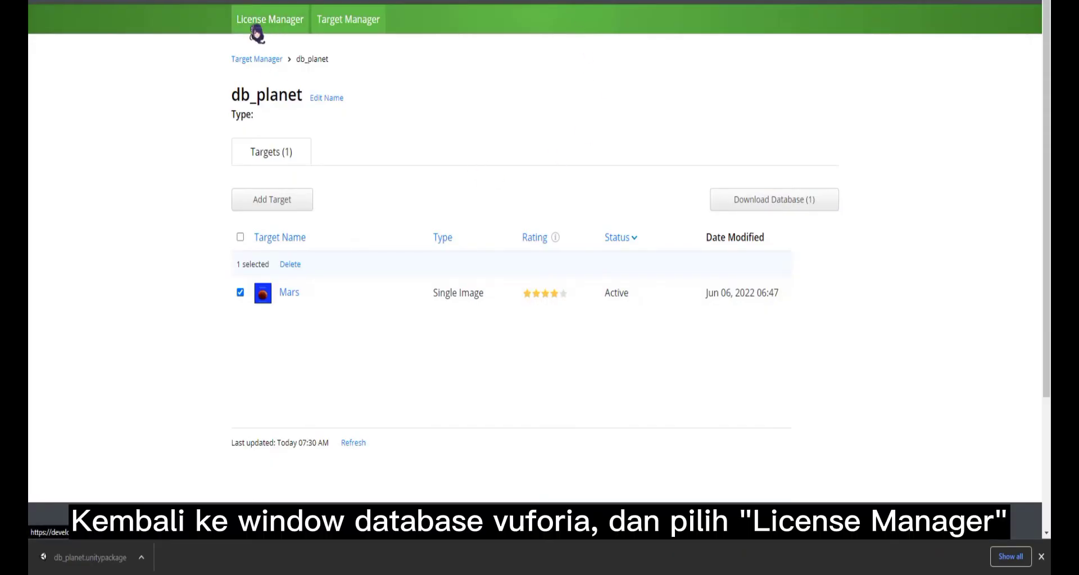
{"action": "left_click", "coordinate": [269, 20]}
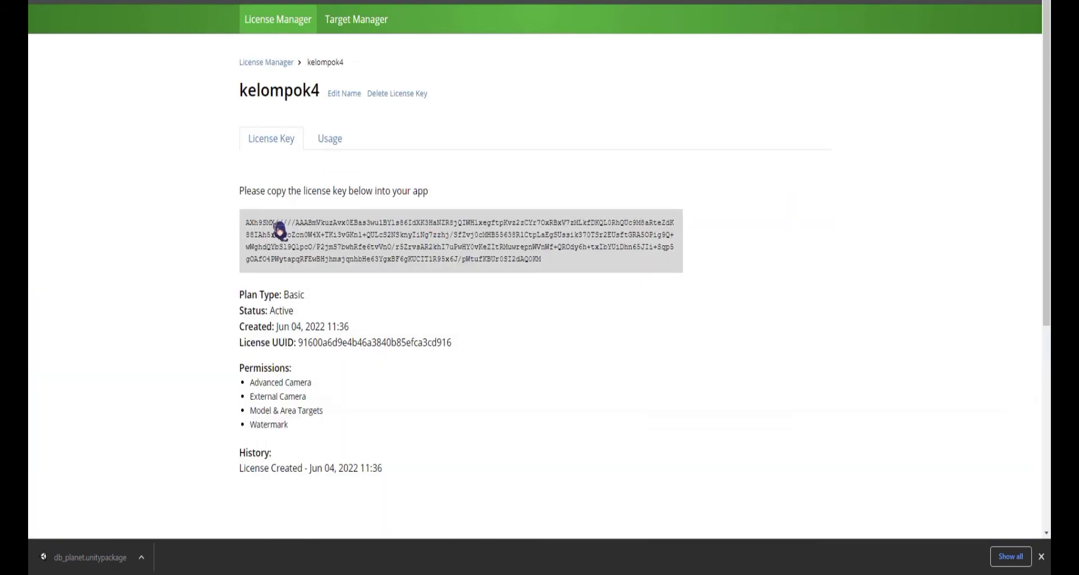
{"action": "left_click", "coordinate": [488, 237]}
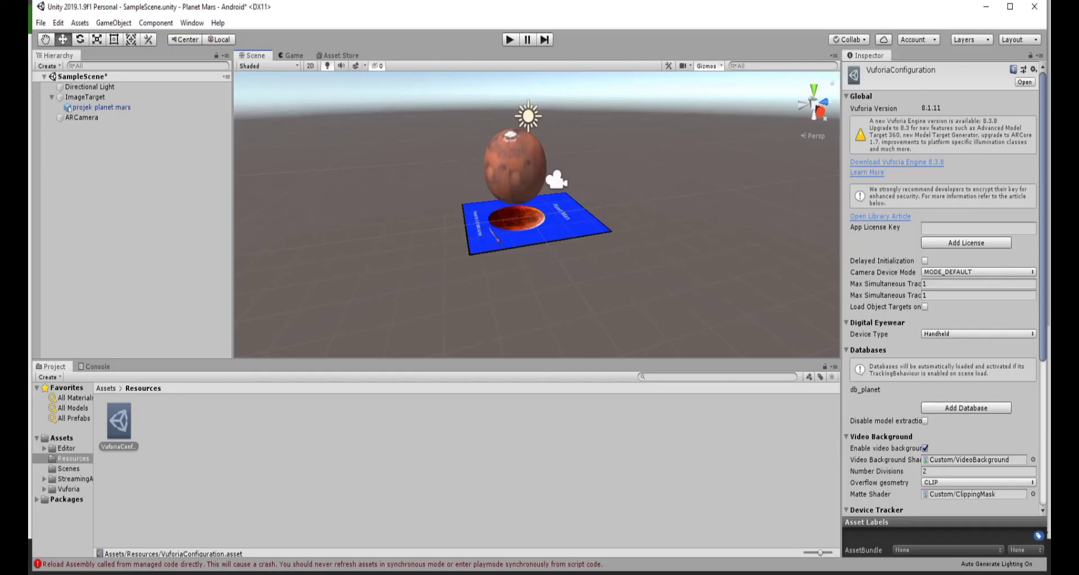
Paste the copied license key into the Vuforia configuration's App License Key, use Add License, and return to Unity.
{"action": "right_click", "coordinate": [949, 227]}
{"action": "left_click", "coordinate": [977, 264]}
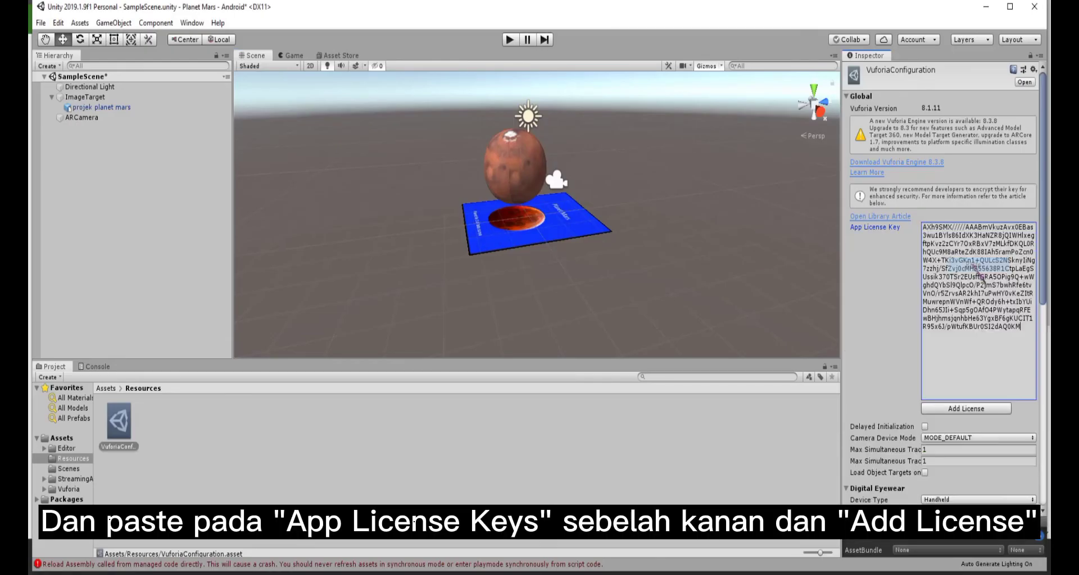
{"action": "left_click", "coordinate": [966, 408]}
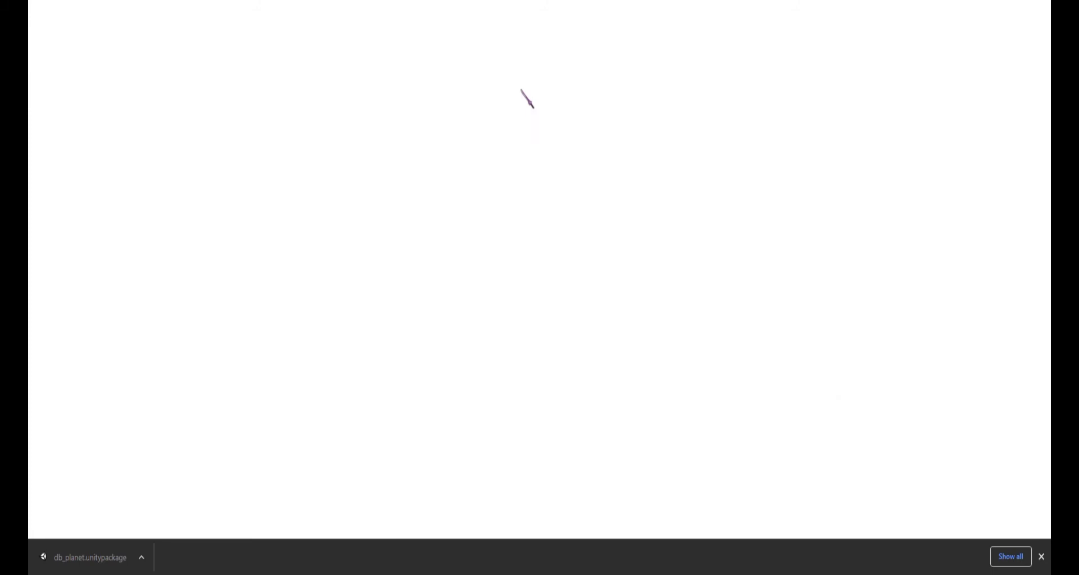
{"action": "key", "text": "alt+Tab"}
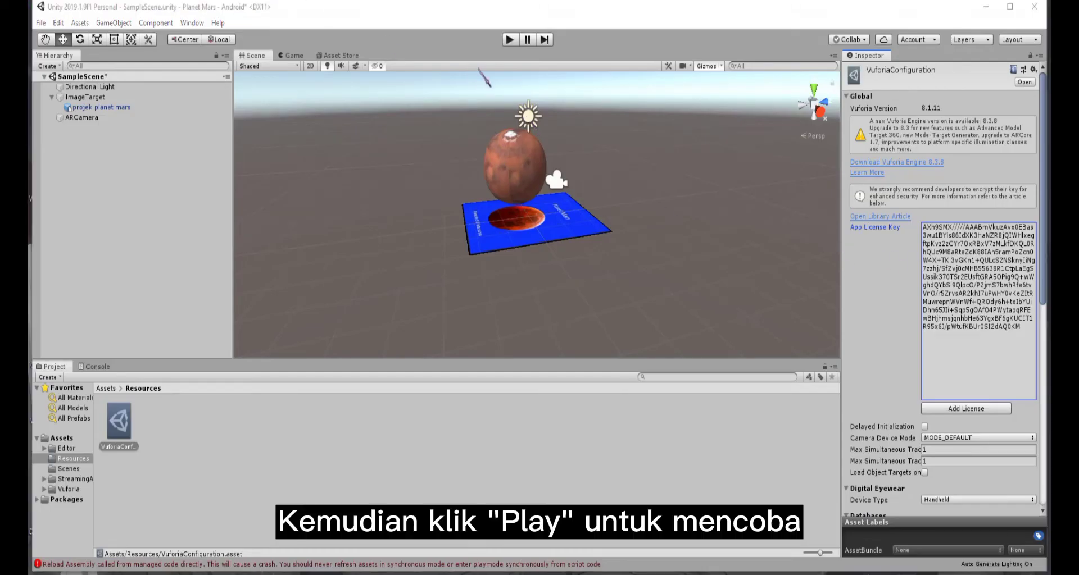
Run the scene in play mode, bring up the Planet Mars target picture to test the AR tracking, then stop playing.
{"action": "left_click", "coordinate": [511, 40]}
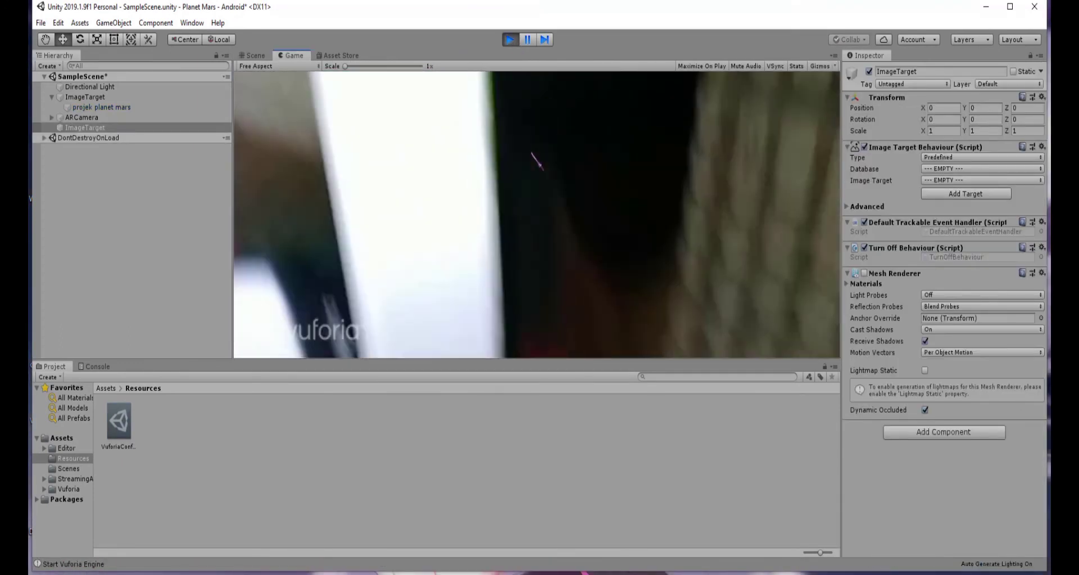
{"action": "key", "text": "alt+Tab"}
{"action": "key", "text": "alt+Tab"}
{"action": "key", "text": "alt+Tab"}
{"action": "key", "text": "alt+Tab"}
{"action": "key", "text": "alt+Tab"}
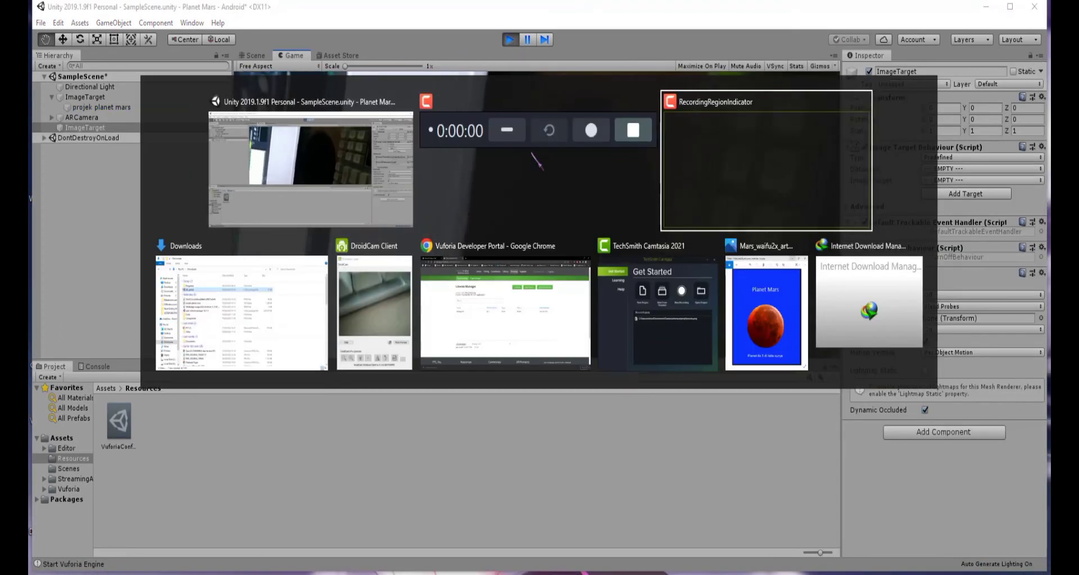
{"action": "key", "text": "alt+Tab"}
{"action": "key", "text": "alt+Tab"}
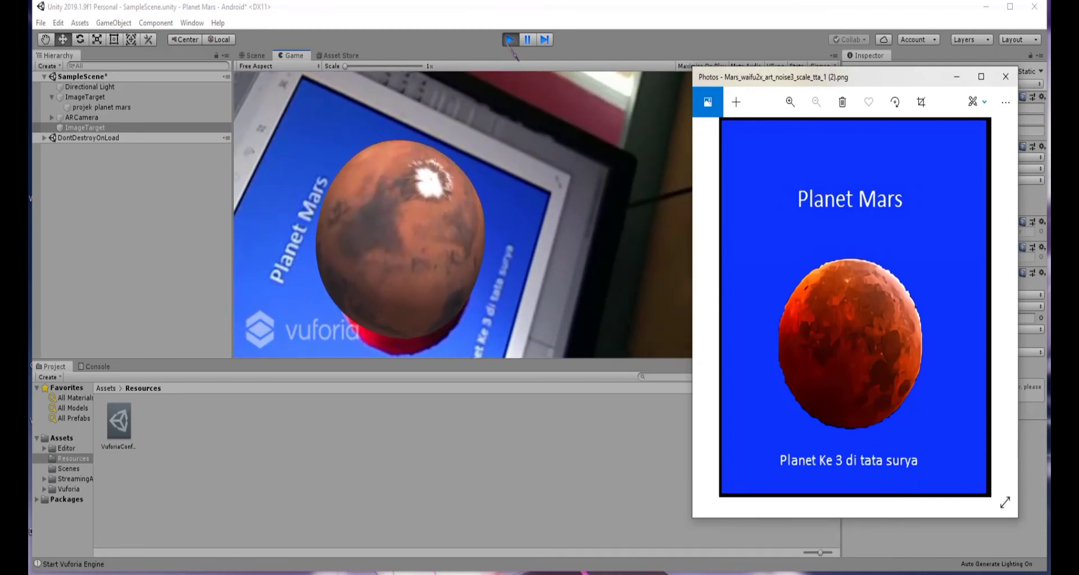
{"action": "left_click", "coordinate": [509, 40]}
Build the project for the Android platform, saving it under a file name starting with "Pla".
{"action": "left_click", "coordinate": [41, 22]}
{"action": "mouse_move", "coordinate": [57, 23]}
{"action": "left_click", "coordinate": [84, 144]}
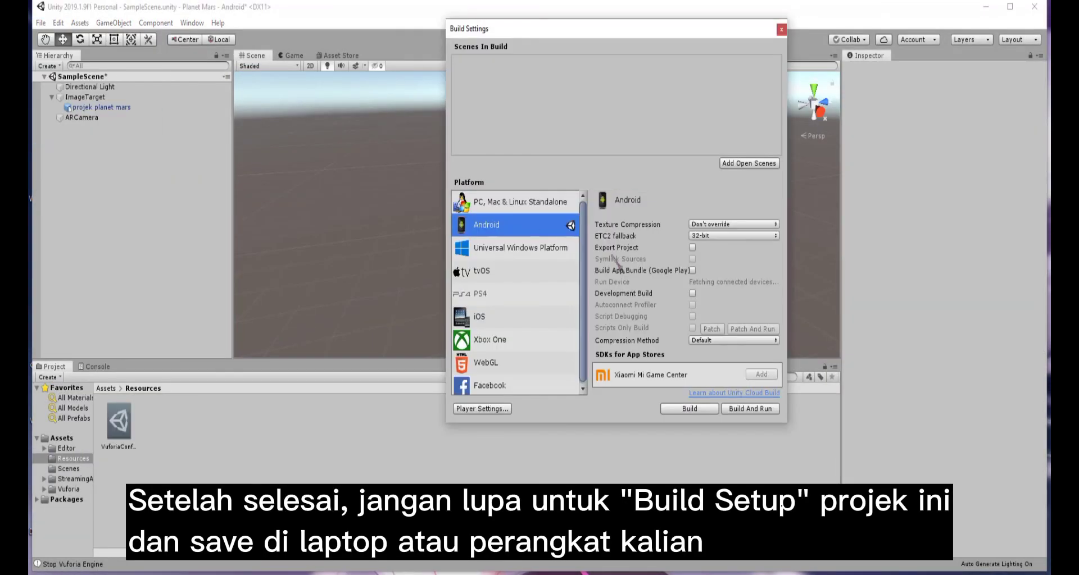
{"action": "left_click", "coordinate": [689, 410]}
{"action": "type", "text": "Pla"}
{"action": "left_click", "coordinate": [453, 352]}
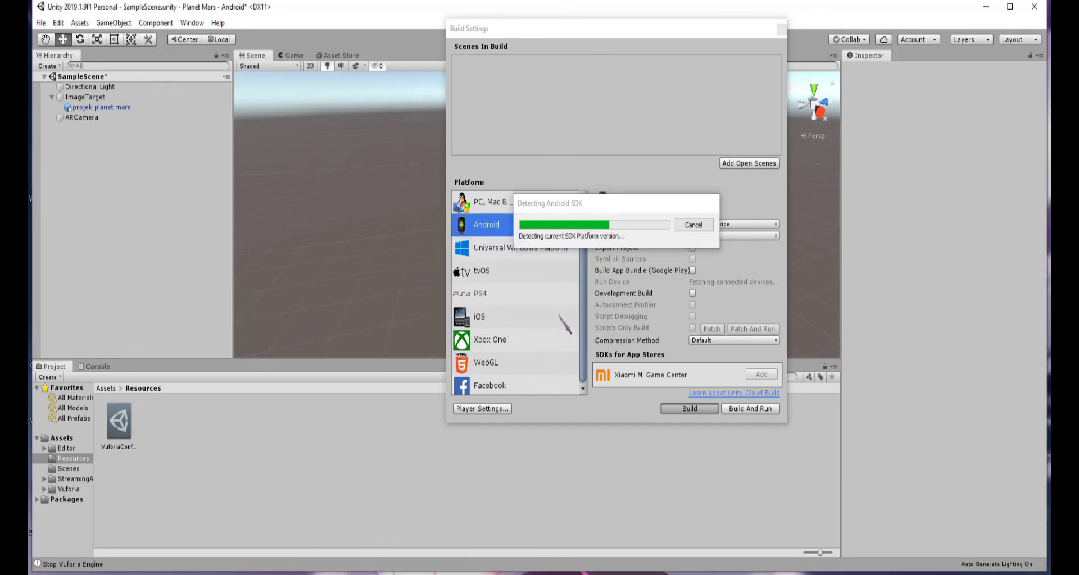